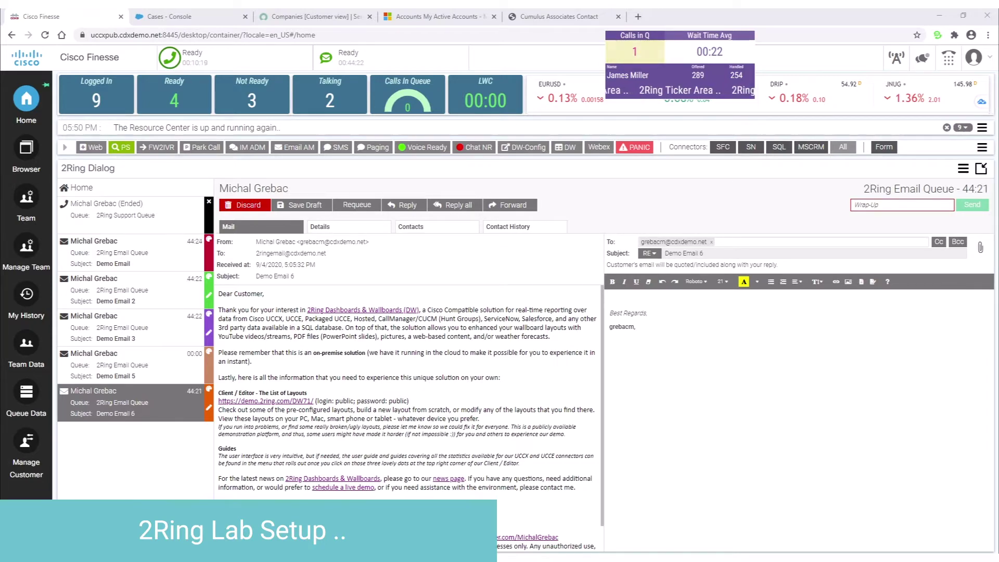
Tour the Salesforce Cases console, ServiceNow Companies and Dynamics 365 Accounts tabs, then return to Finesse.
left_click(165, 16)
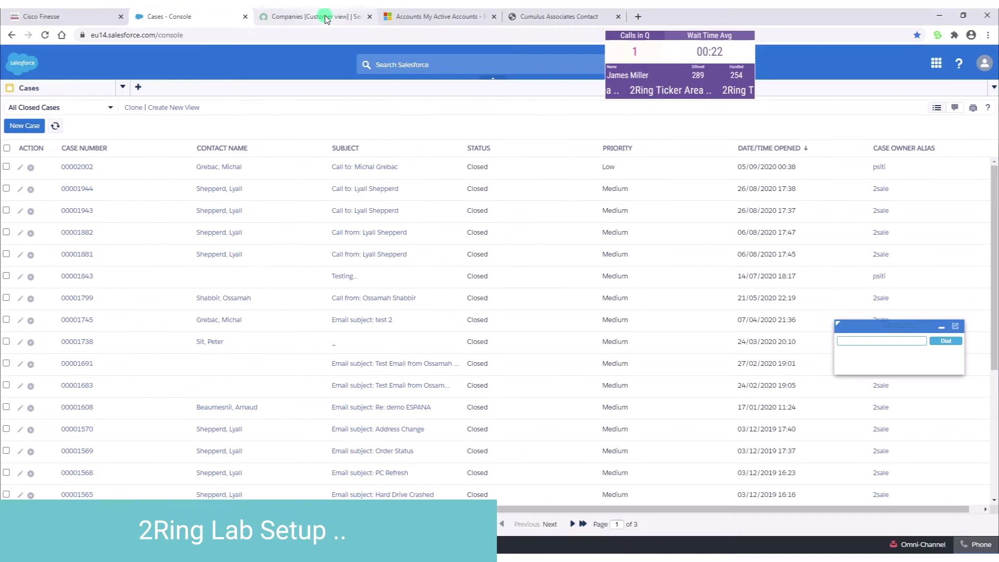
left_click(327, 17)
left_click(405, 19)
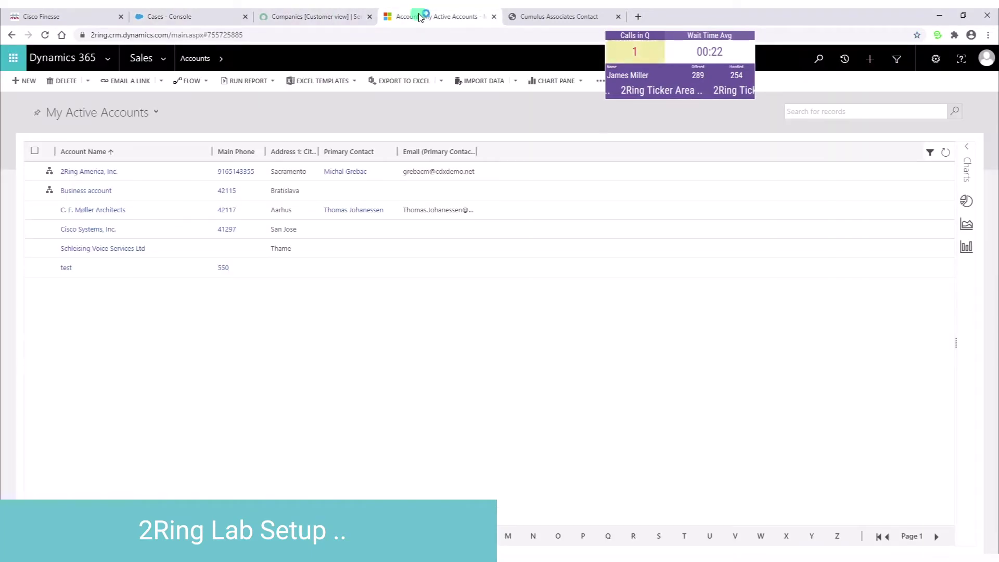
left_click(86, 19)
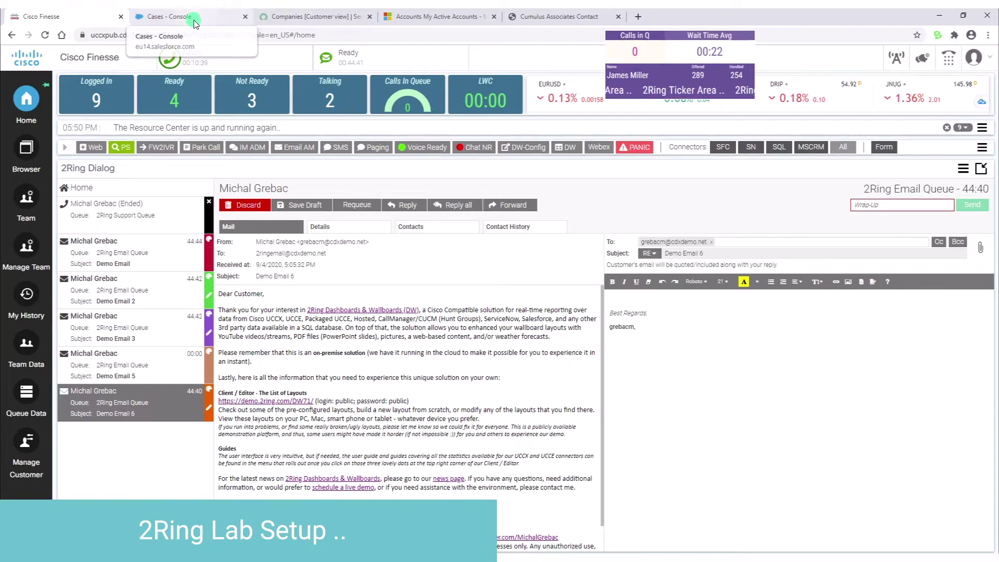
On the Salesforce Cases console, view the 2Ring Voice/Chat status list and close it.
left_click(172, 16)
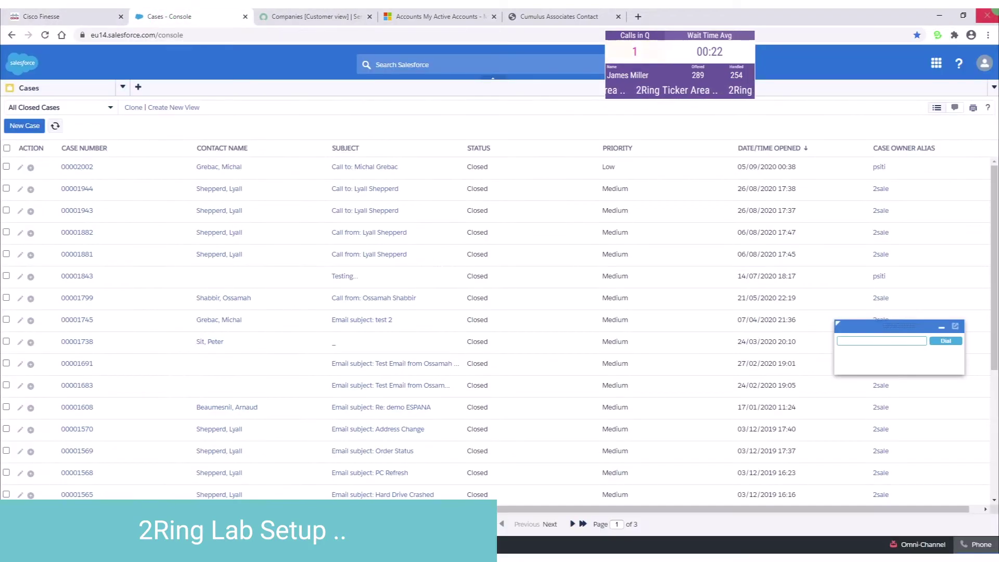
left_click(936, 37)
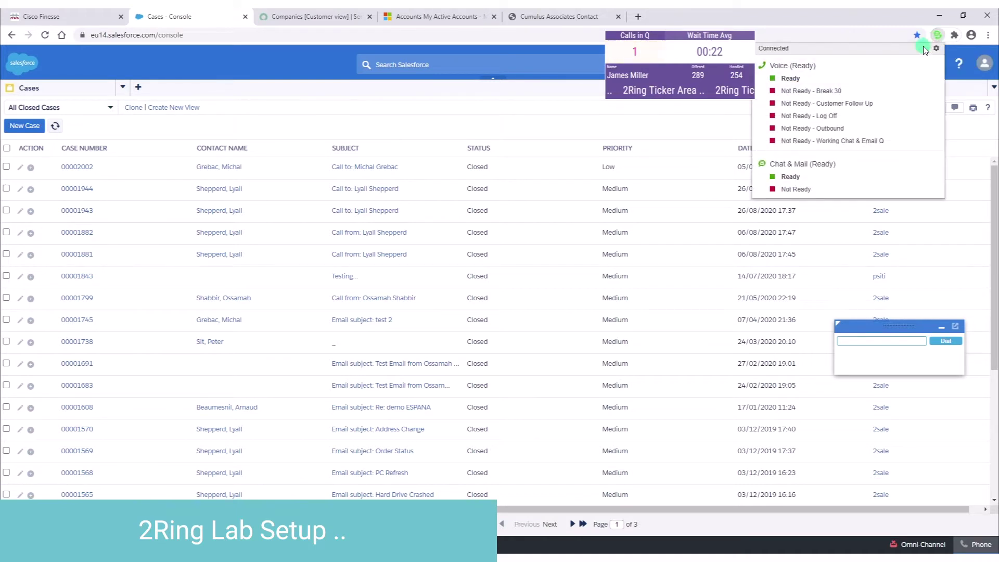
left_click(826, 118)
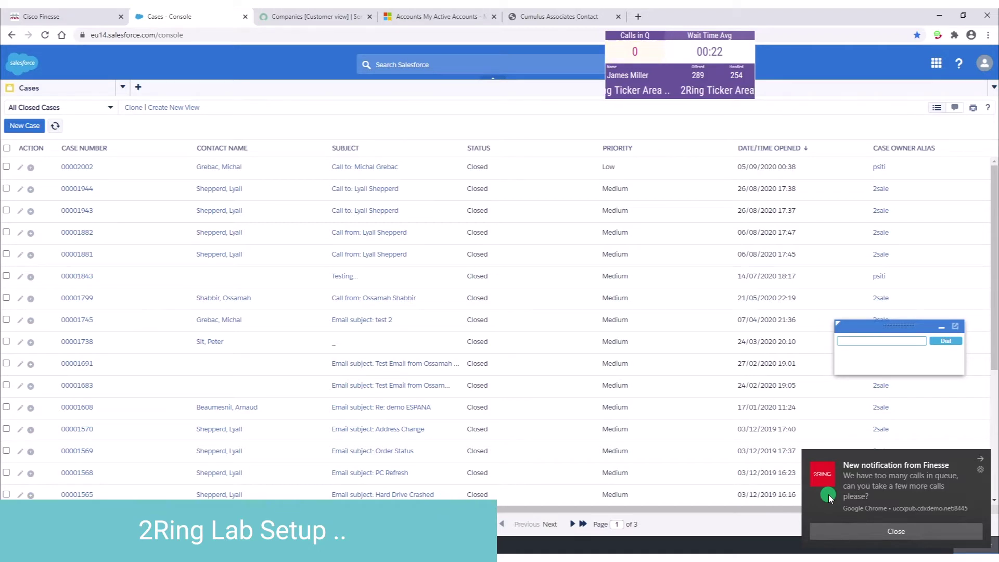
Dismiss the Chrome notification asking the agent to take more calls.
left_click(872, 489)
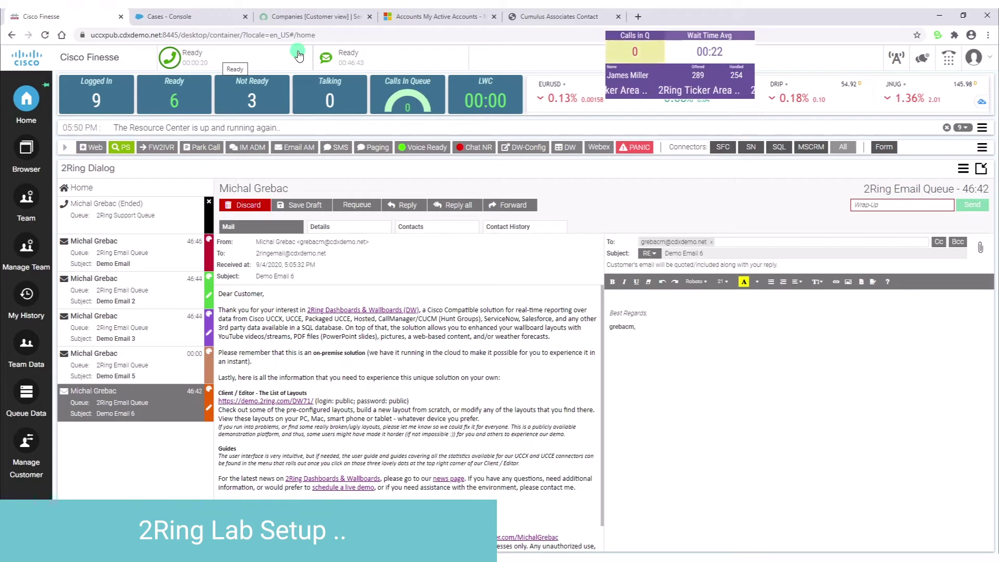
Drag the Calls in Q wallboard to the lower right, then park it near the top right.
left_click_drag(669, 56, 722, 46)
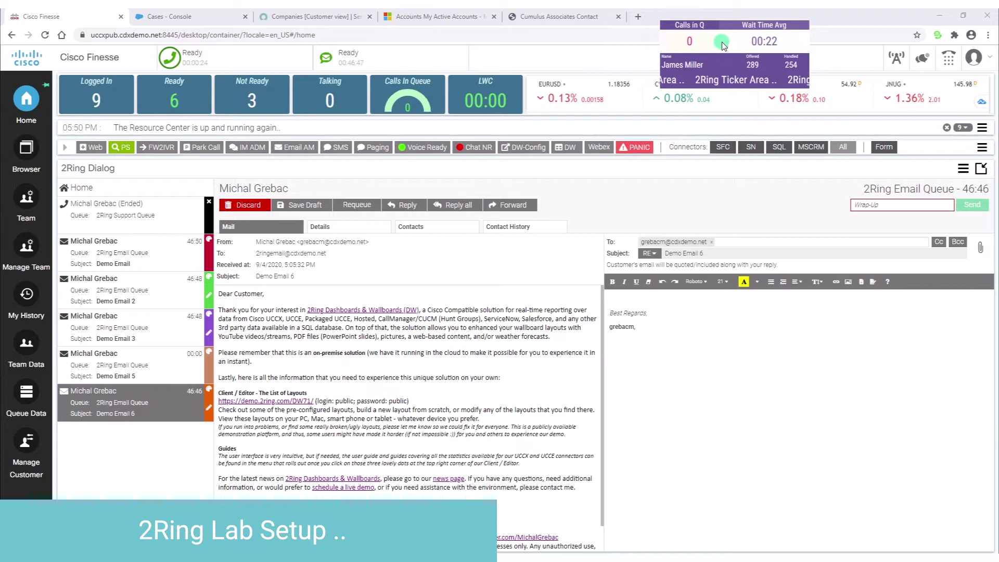
left_click_drag(722, 48, 751, 451)
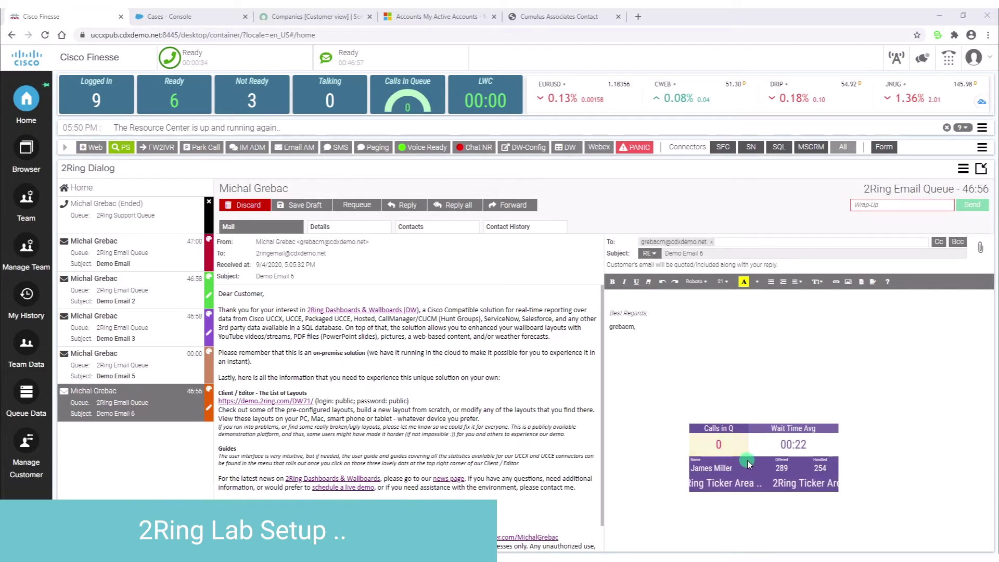
left_click_drag(747, 463, 631, 51)
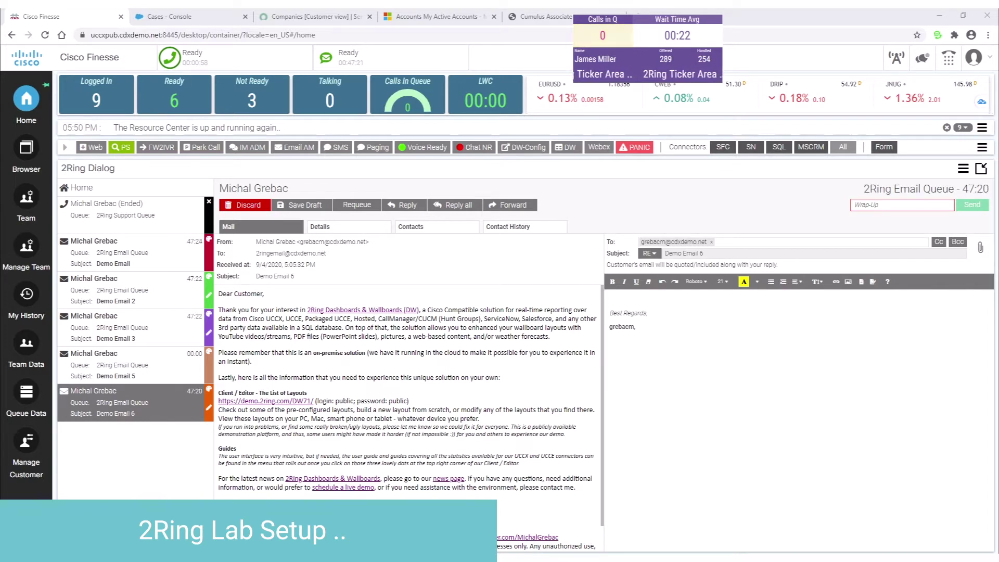
left_click_drag(616, 38, 696, 41)
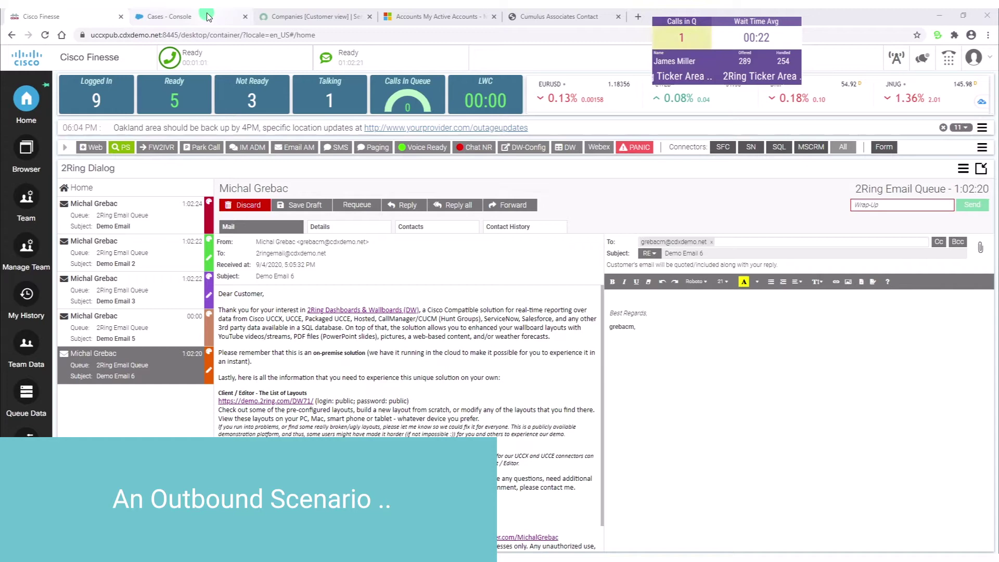
In ServiceNow Companies, open the 2Ring softphone for Acer's number and close it undialled.
left_click(292, 16)
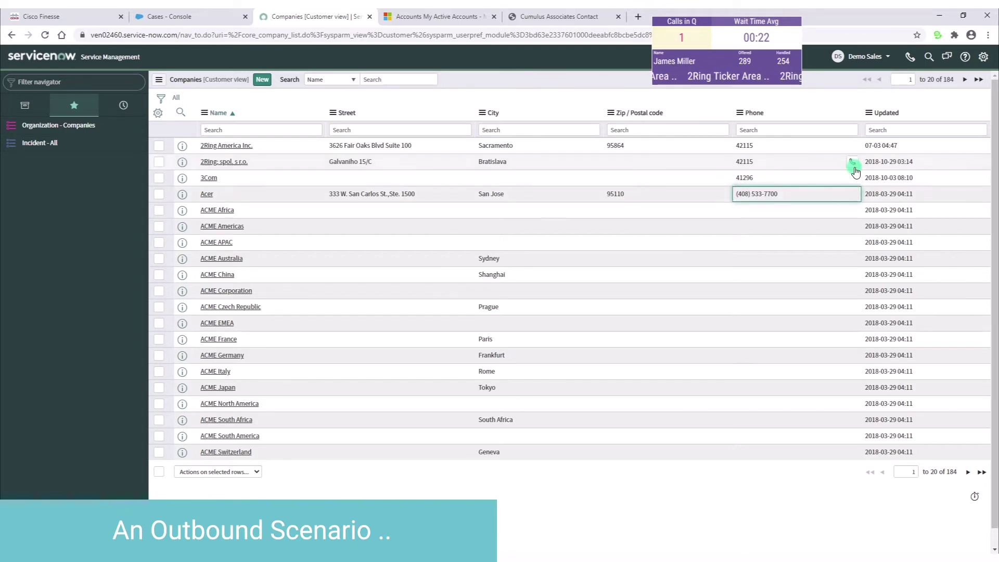
left_click(855, 196)
left_click_drag(657, 205, 733, 293)
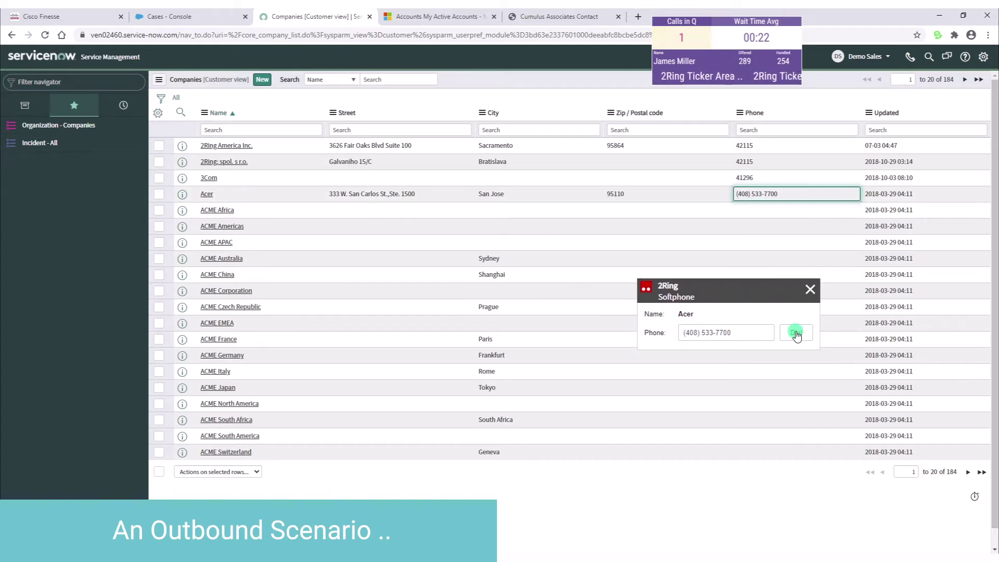
left_click(812, 289)
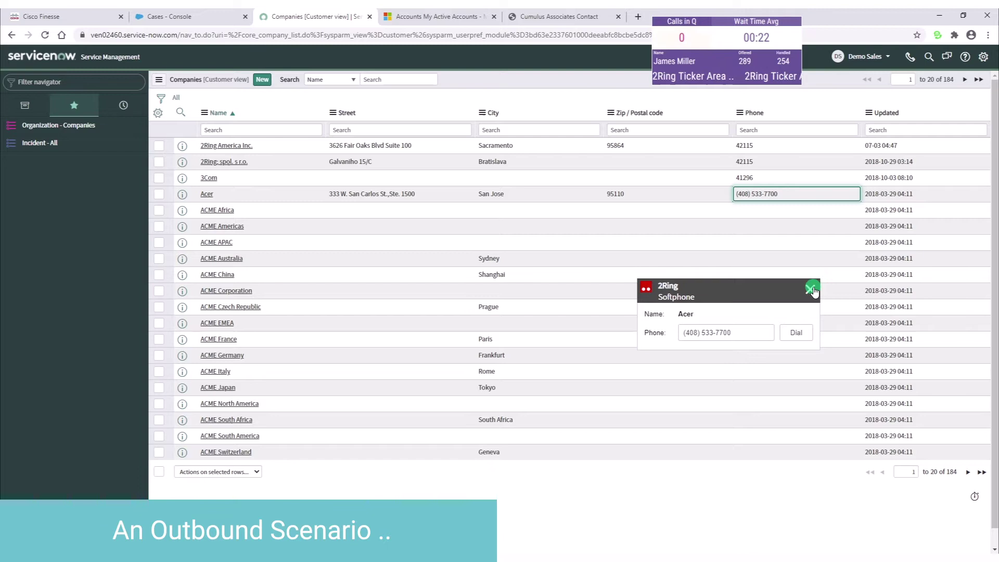
Open the softphone from the header, enter a manual number, and close it without dialling.
left_click(325, 14)
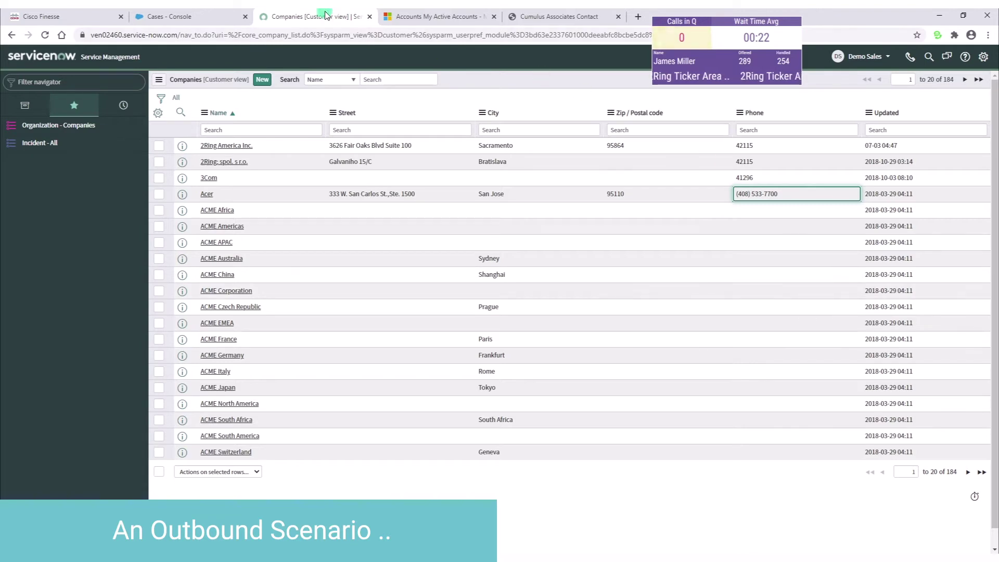
left_click(910, 56)
left_click(705, 332)
type("123123123")
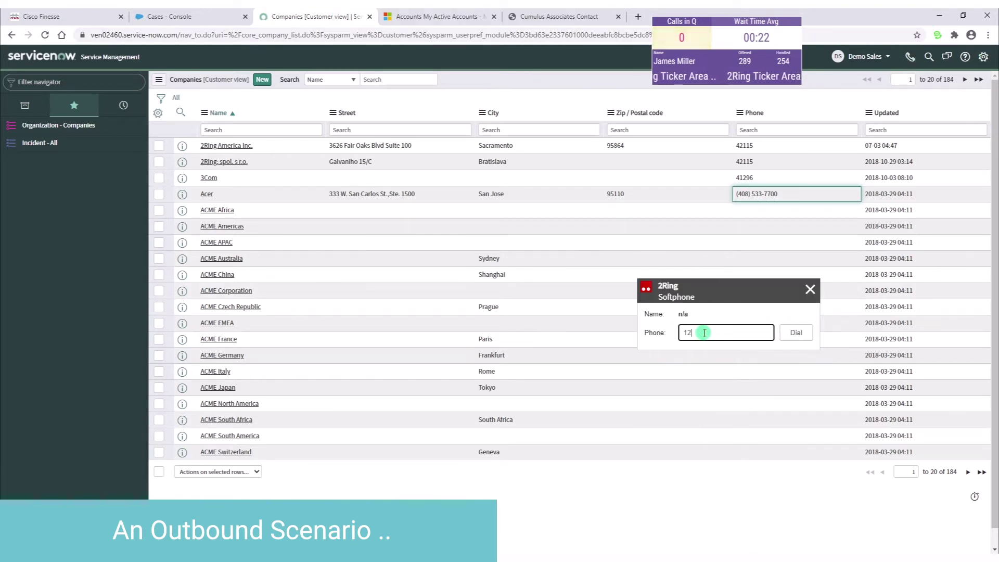
left_click(812, 290)
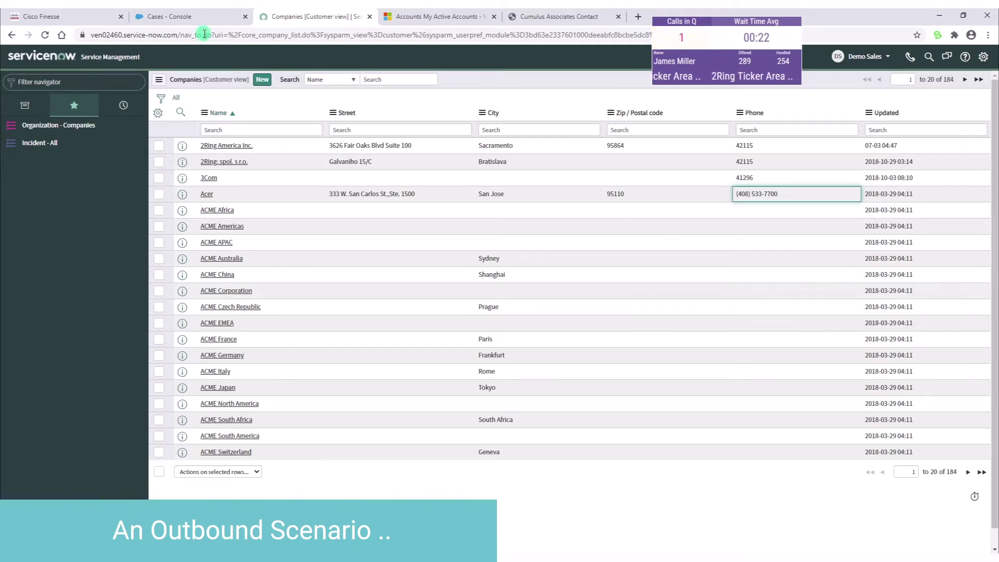
Search Salesforce for the customer's surname, open their contact, and move the dialer beside it.
left_click(156, 17)
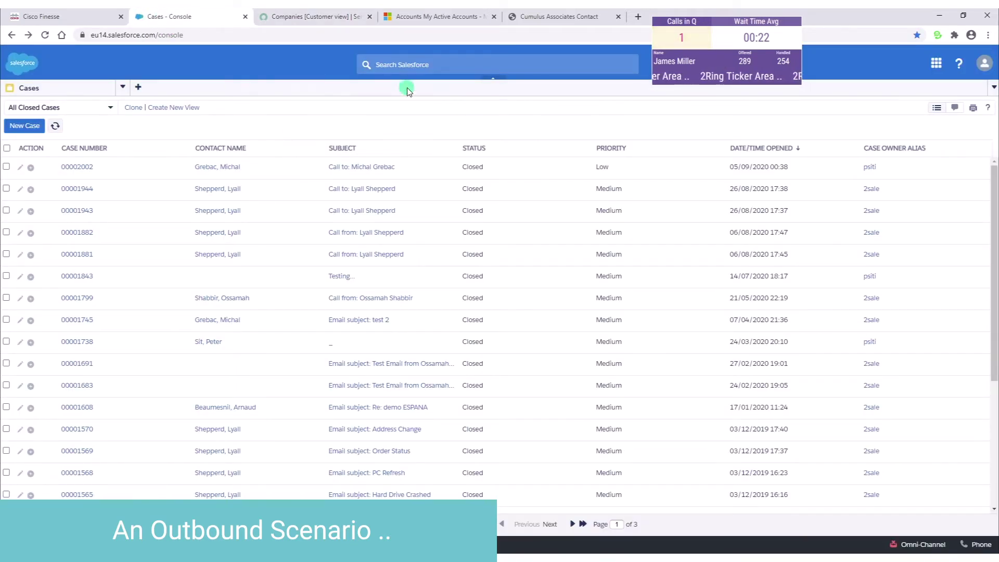
left_click(408, 65)
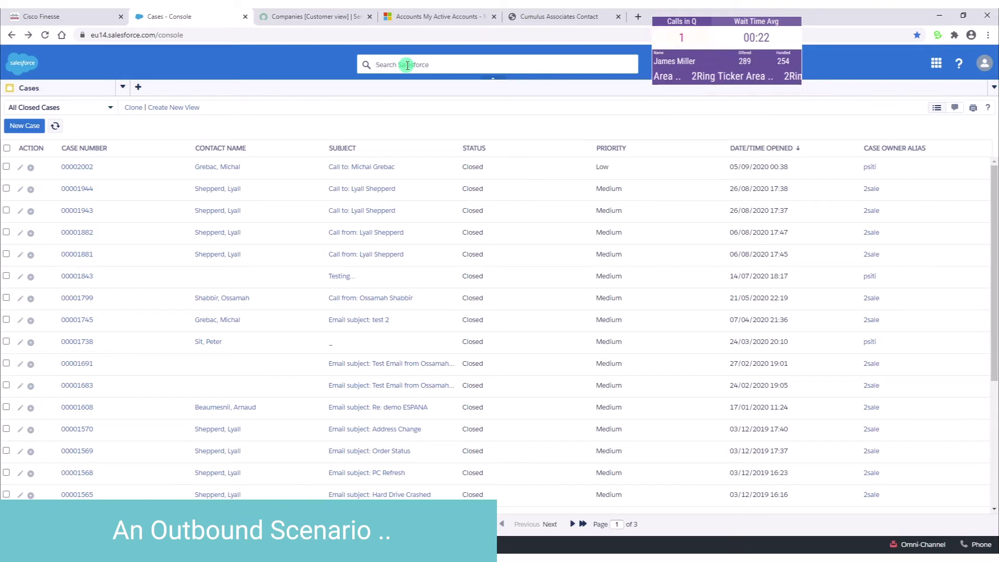
type("grebac")
key("Return")
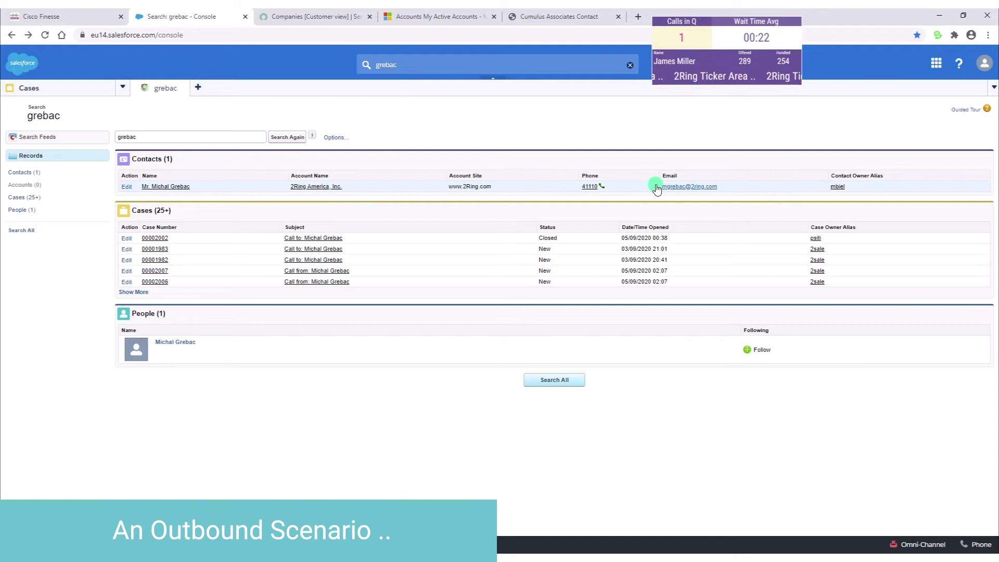
left_click(177, 187)
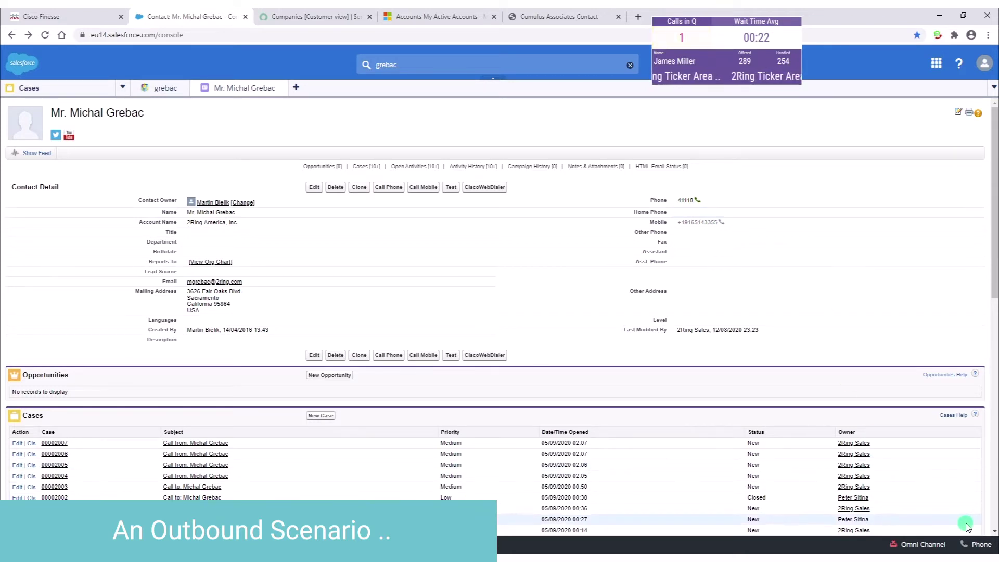
left_click_drag(922, 485, 875, 245)
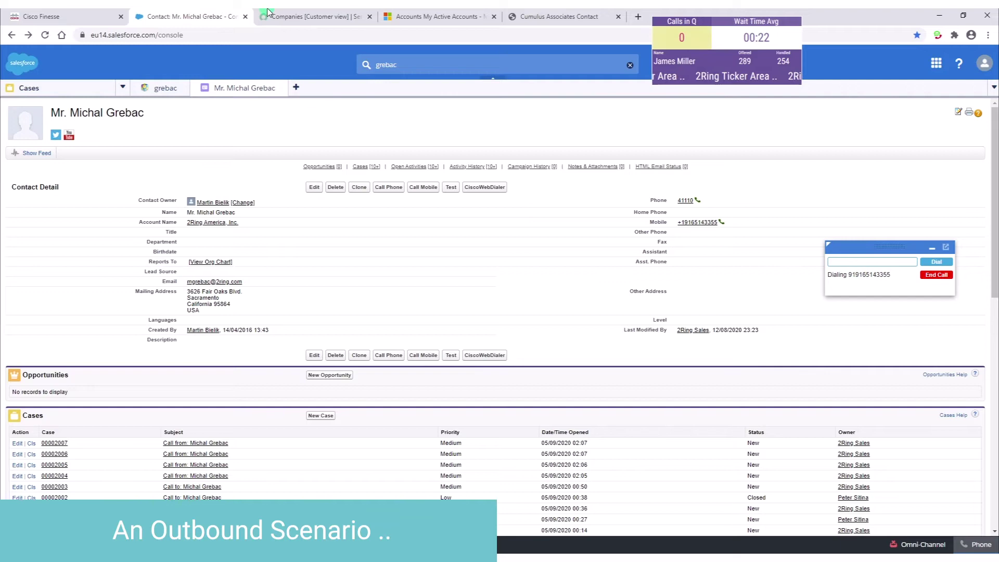
End the outbound call in Finesse and go back to the Make Call contact search.
left_click(90, 15)
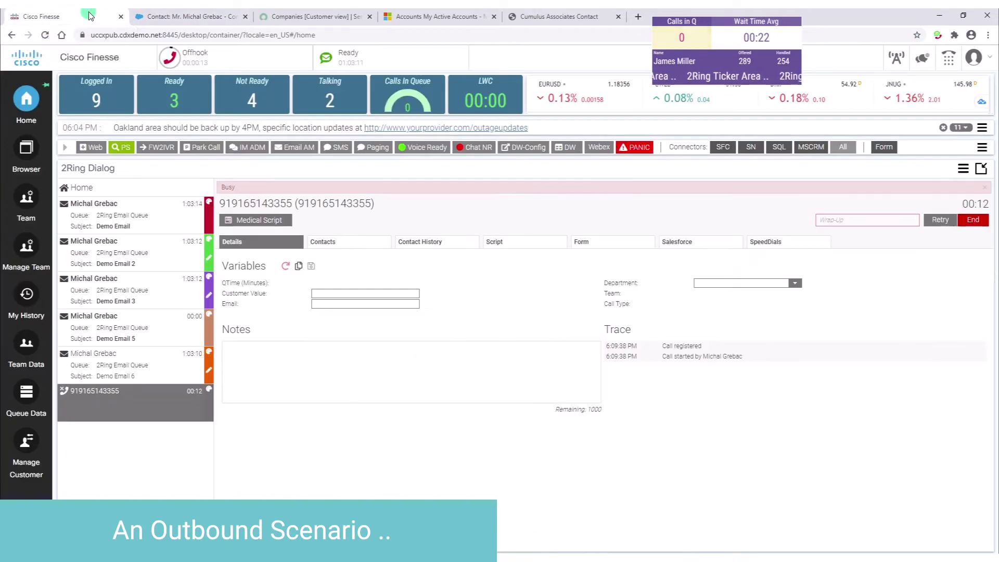
left_click(971, 219)
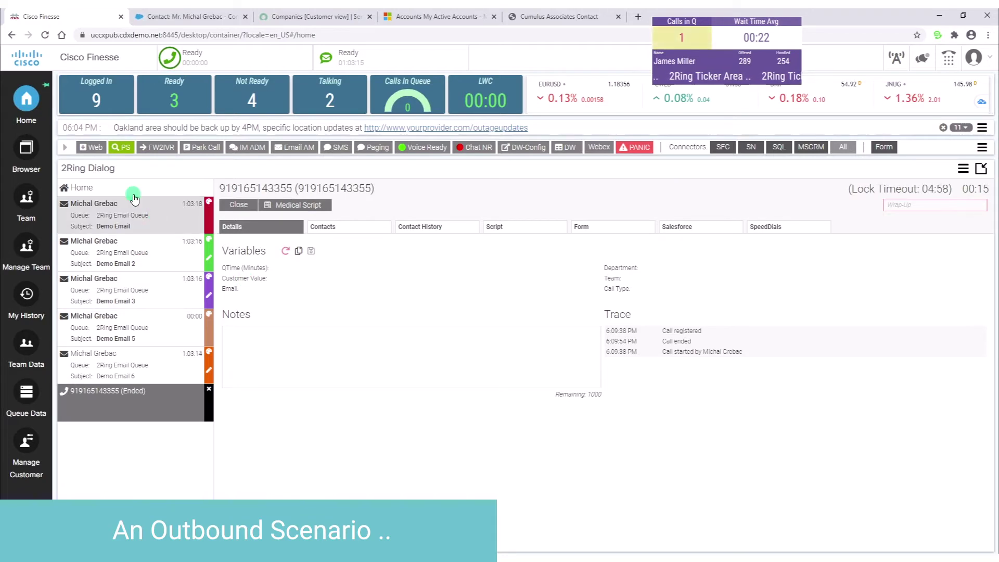
left_click(112, 188)
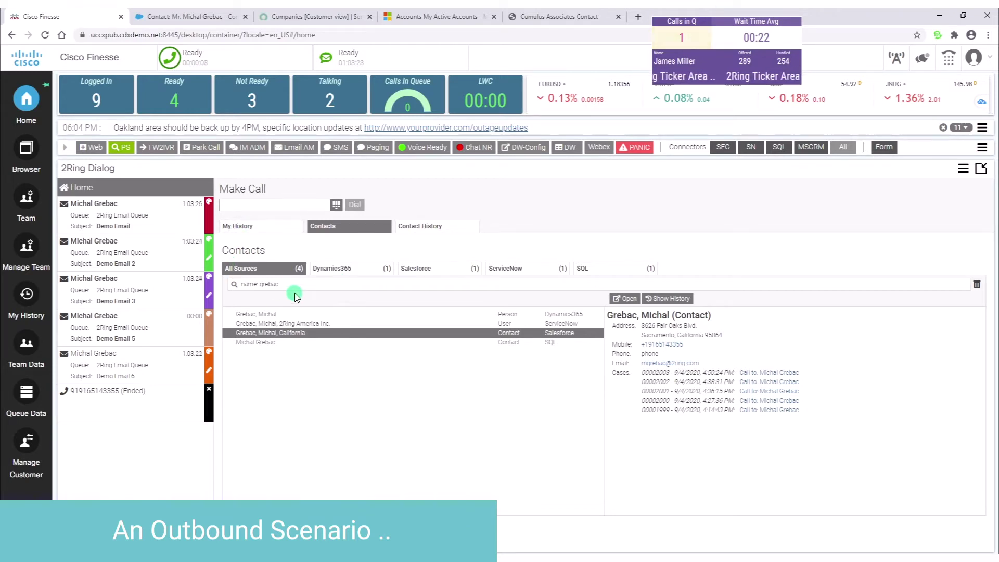
Replace the Contacts search text with Cisco and run the search across all sources.
key("ctrl+a")
type("C")
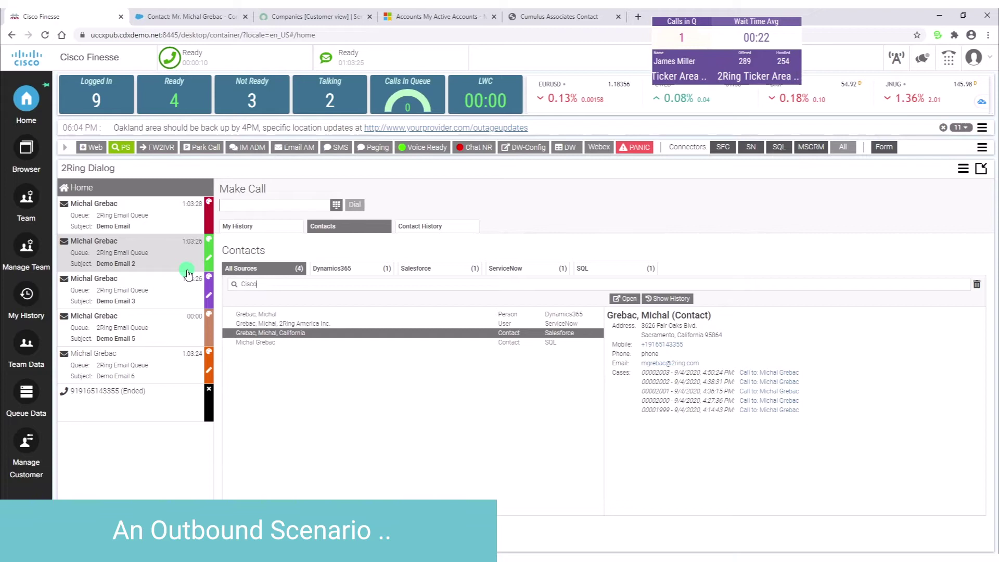
key("Return")
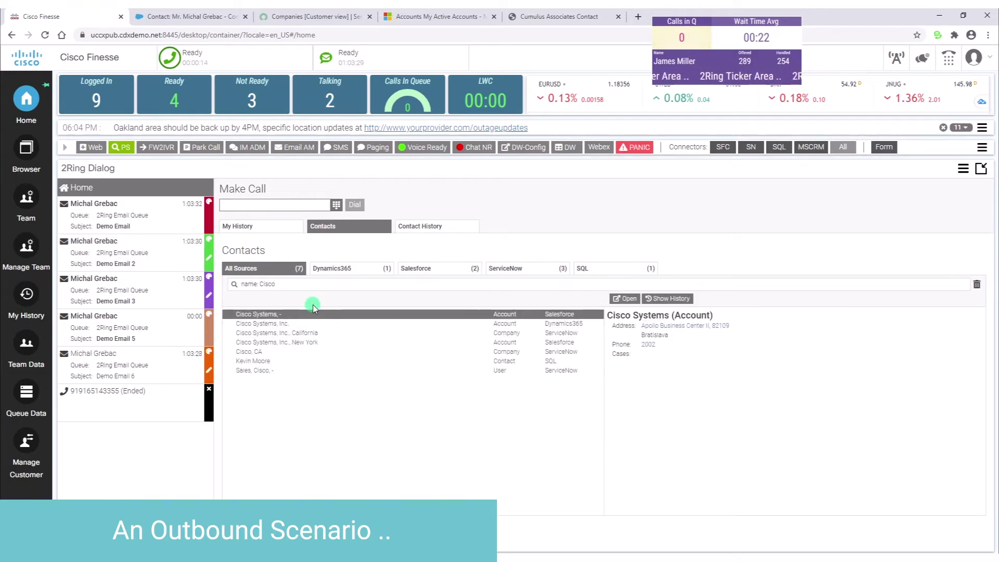
View Cisco Systems, Inc., New York, then the Cisco, CA record, and choose Make Call.
left_click(311, 343)
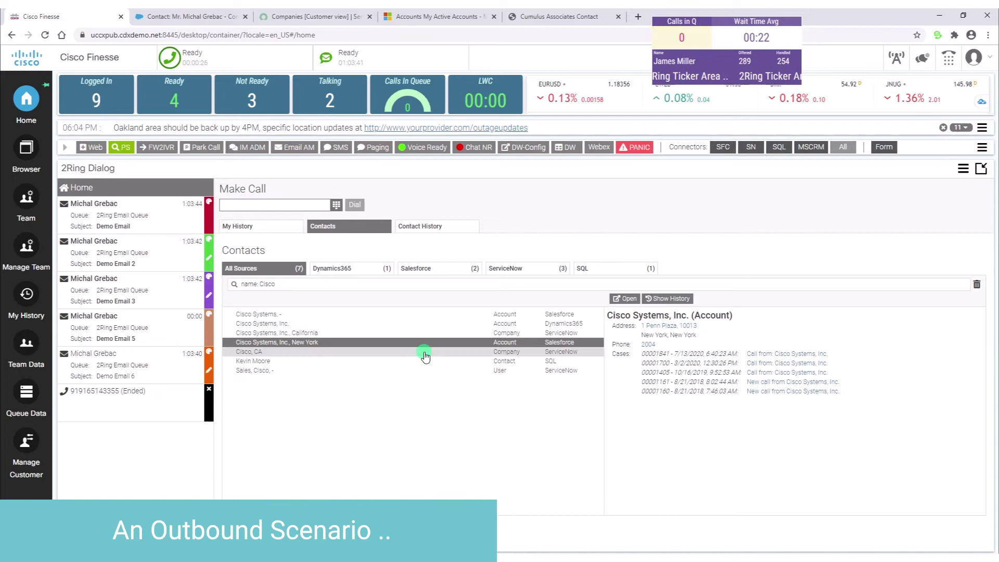
left_click(359, 353)
mouse_move(666, 346)
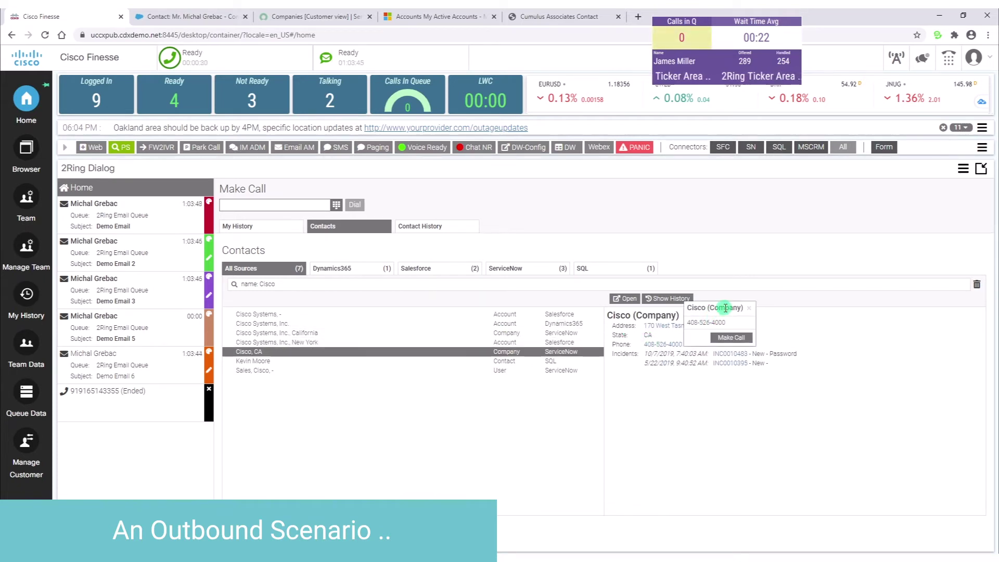
left_click(723, 340)
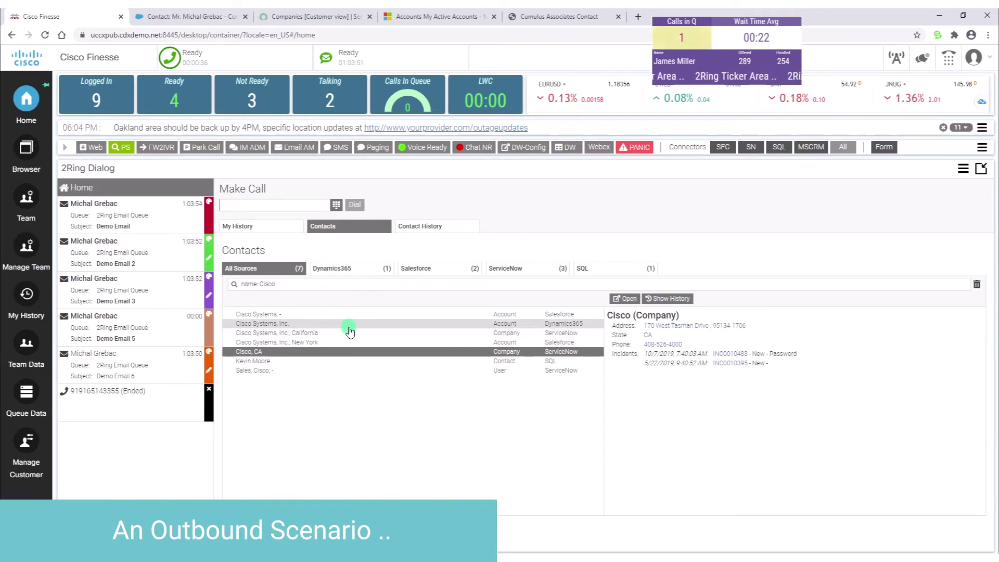
Look up Internal Medicine Stockton in the Team directory, then return to the Salesforce contact record.
left_click(27, 201)
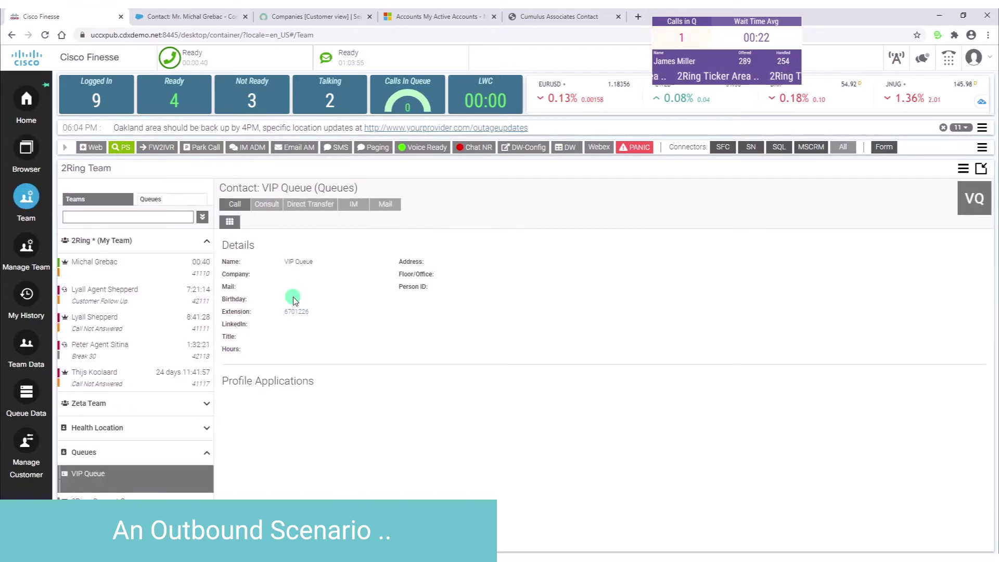
left_click(156, 265)
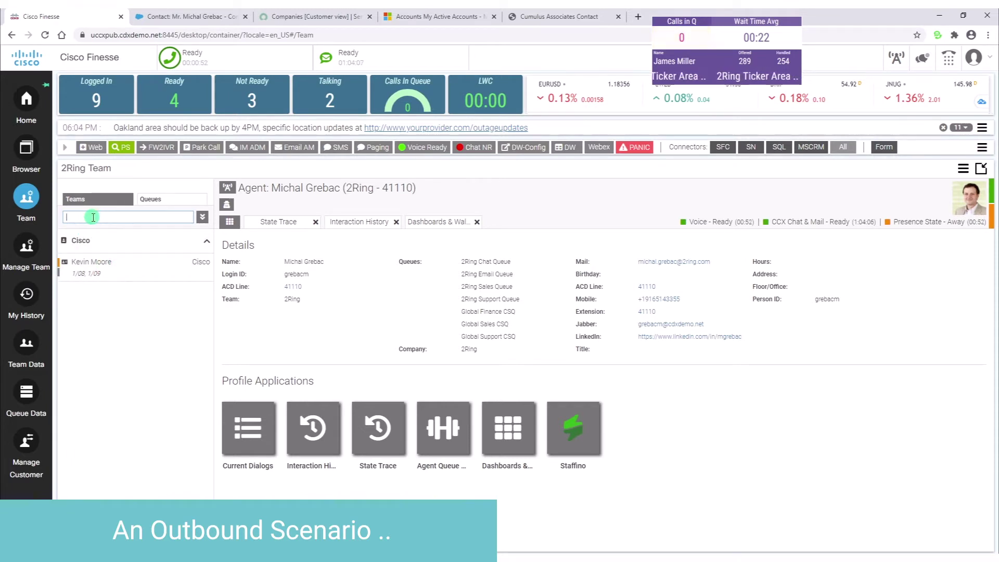
type("stockton")
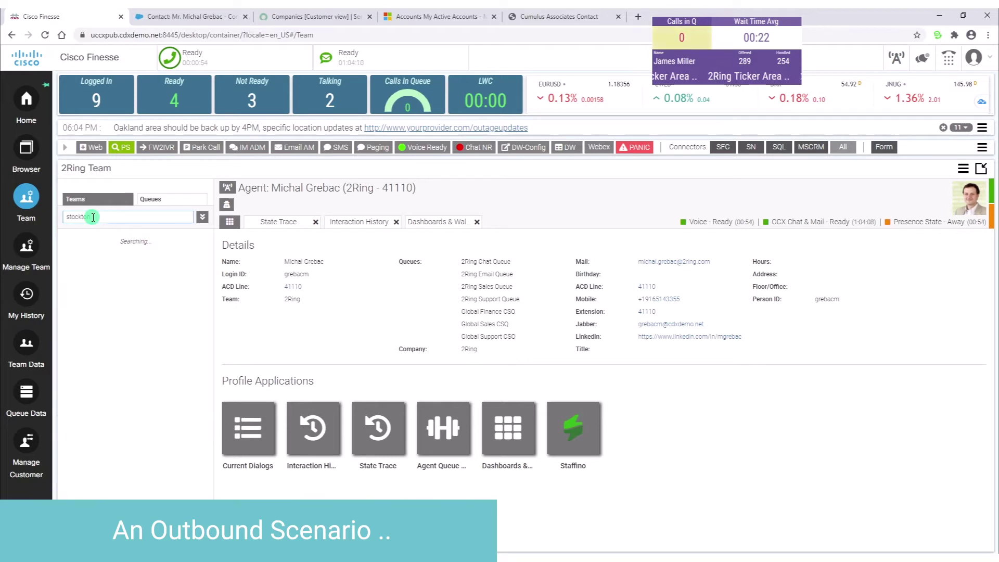
left_click(105, 262)
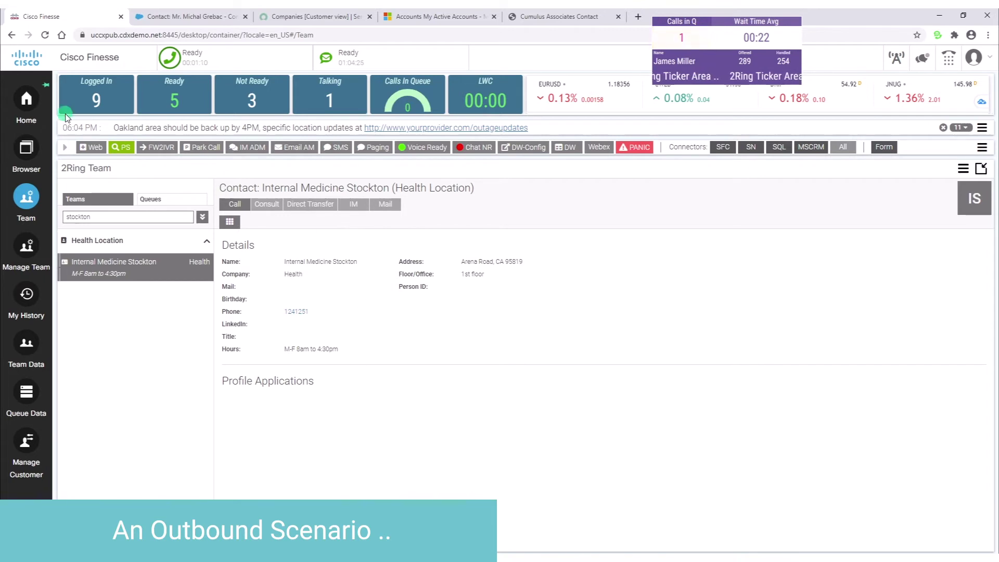
left_click(189, 16)
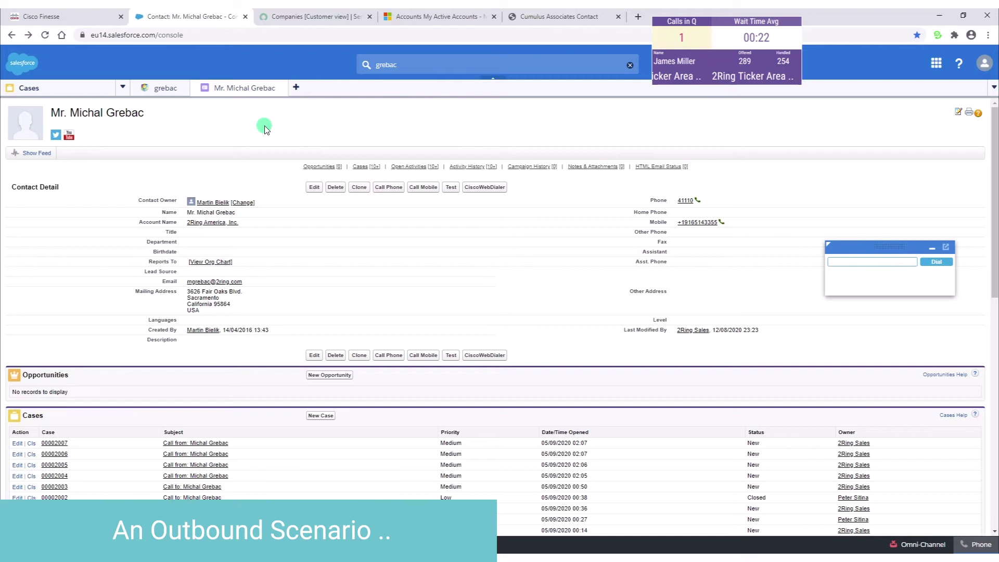
left_click(343, 19)
left_click(434, 18)
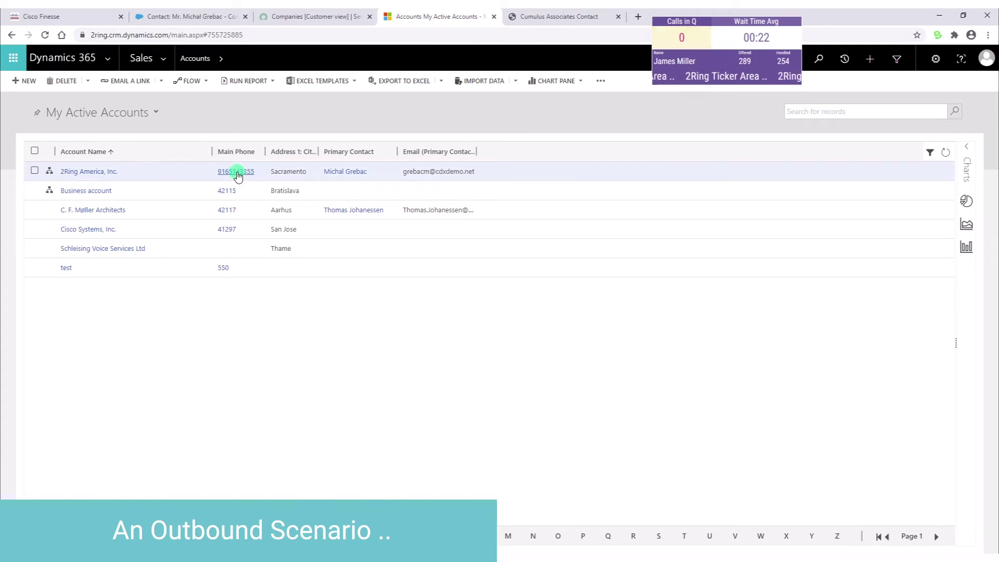
left_click(89, 17)
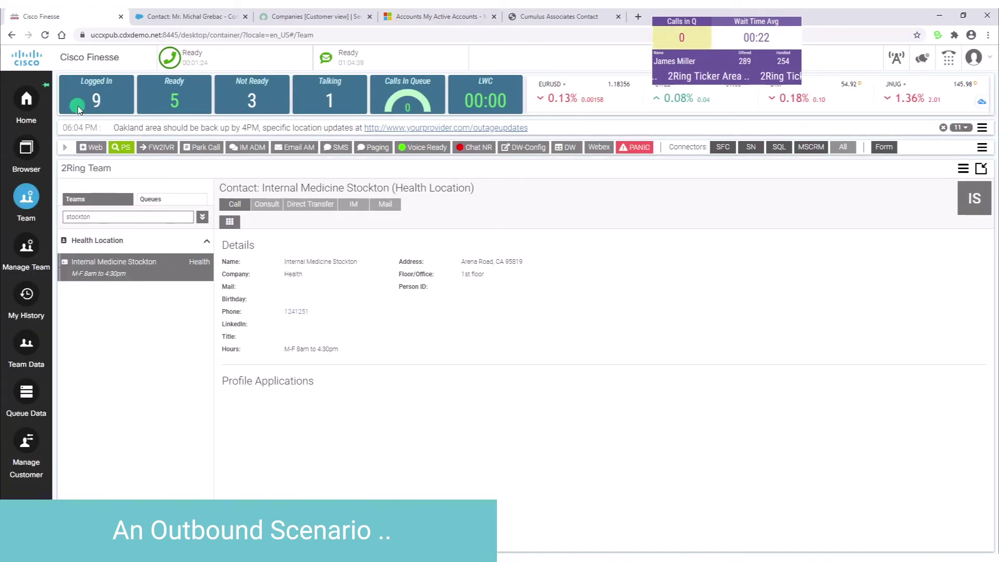
left_click(27, 99)
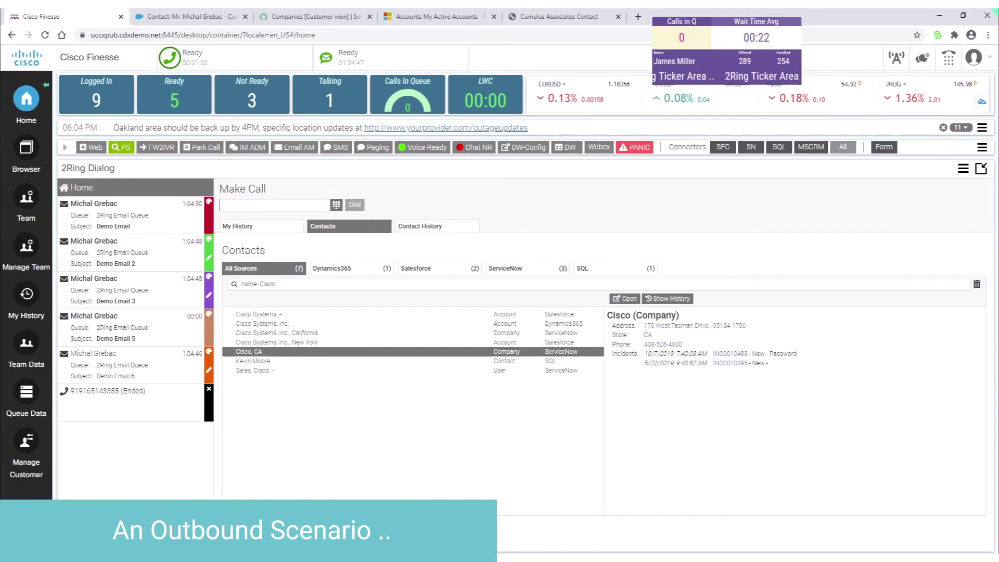
left_click(163, 18)
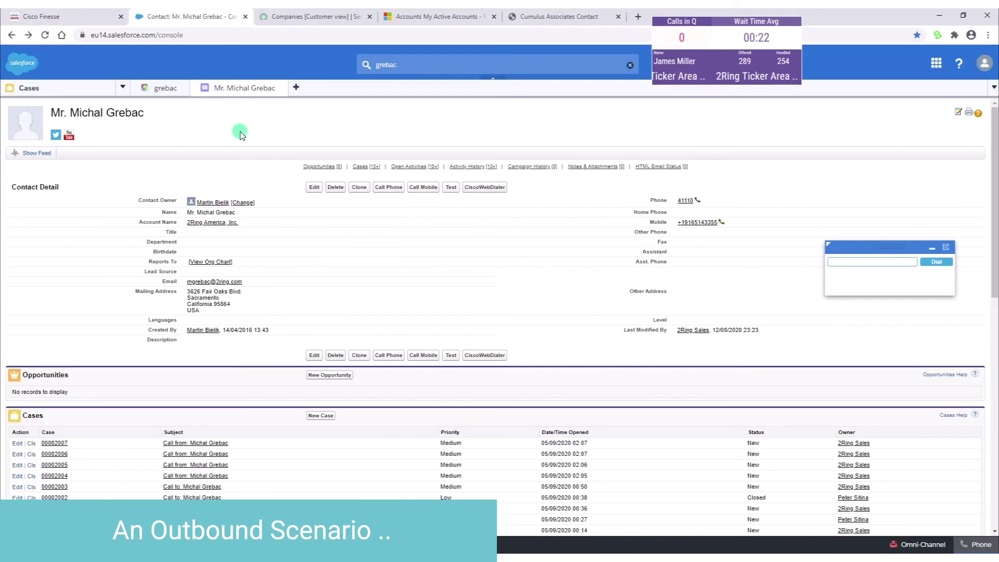
Dial the contact's mobile number from the Salesforce contact record.
left_click(700, 223)
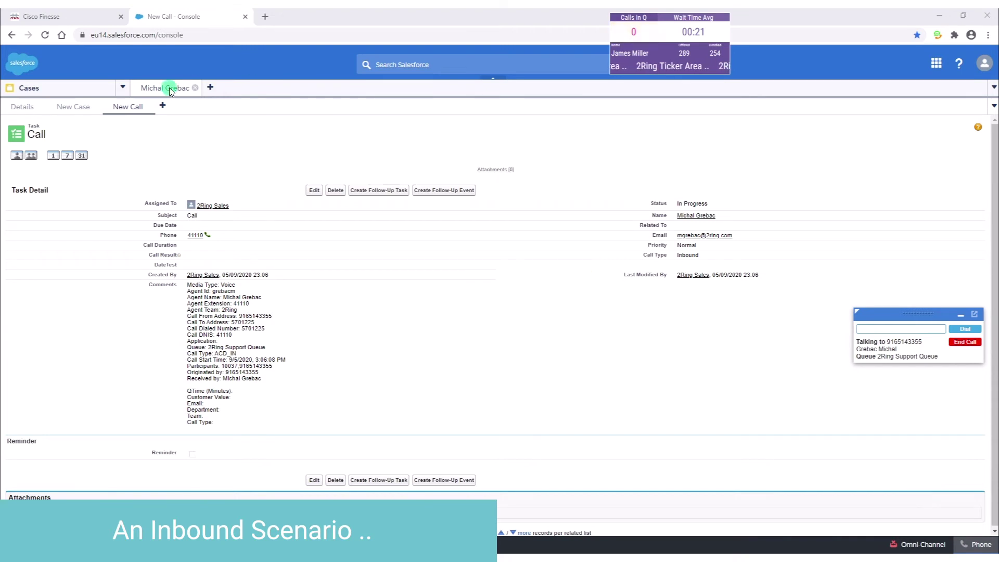
Review the caller's contact details, new case 00002018 and the call task, then end the call.
left_click(24, 106)
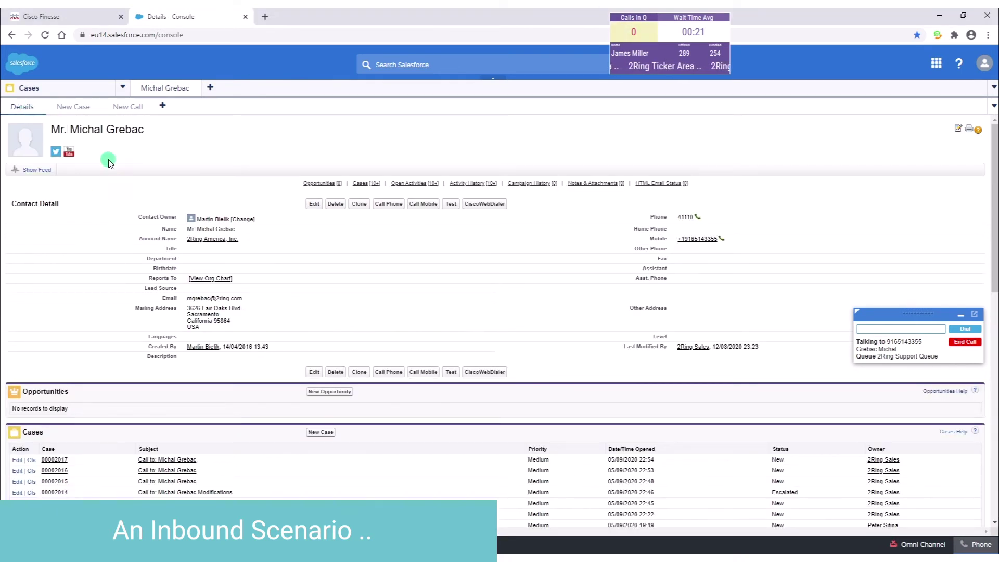
left_click(78, 108)
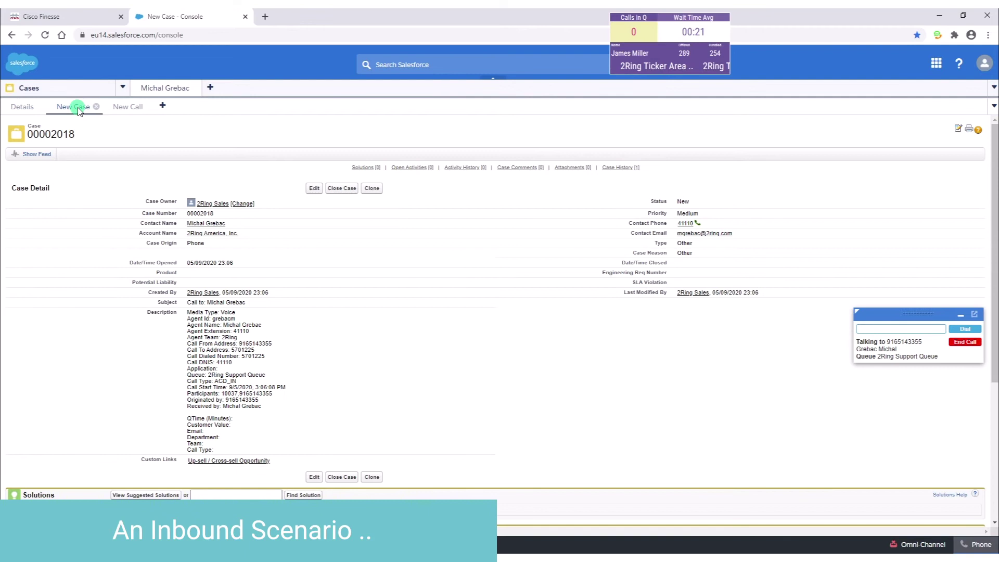
left_click(111, 108)
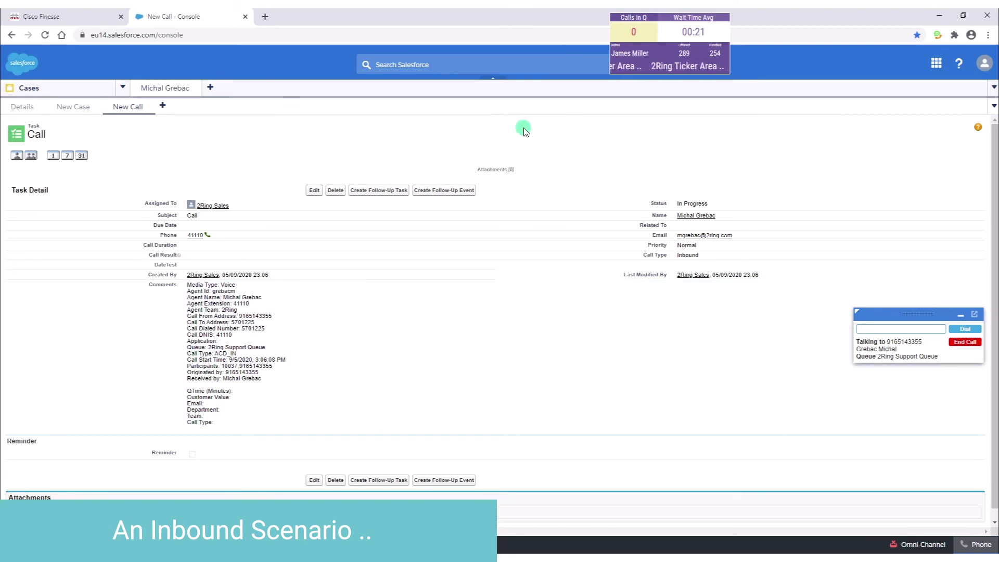
left_click(964, 344)
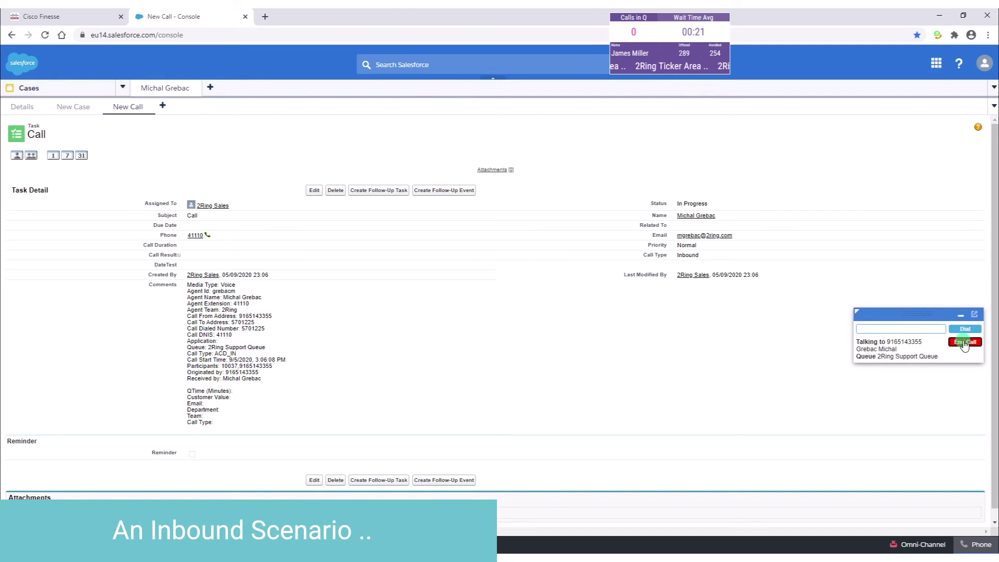
Switch back to Cisco Finesse and close the Salesforce new call page.
left_click(81, 17)
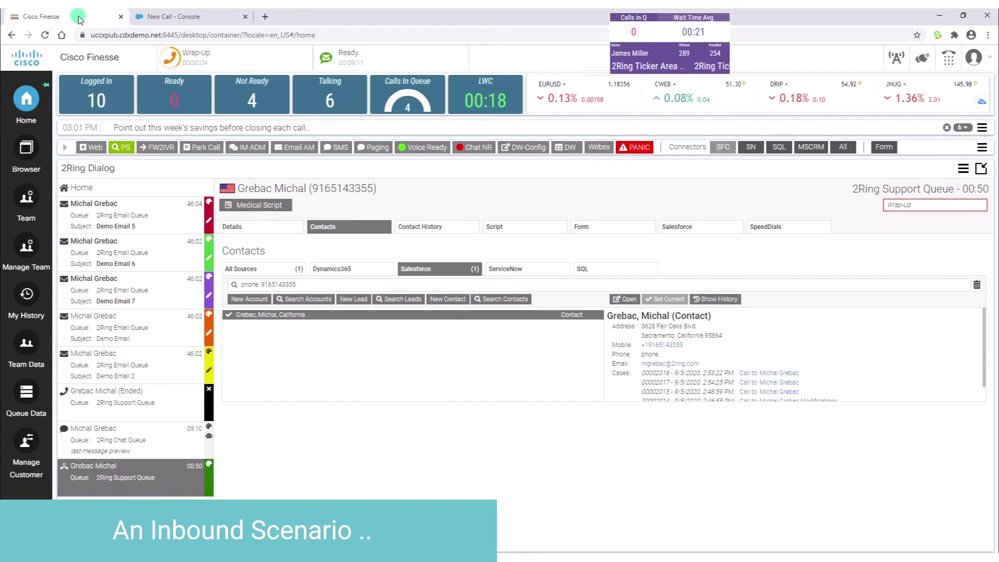
left_click(245, 18)
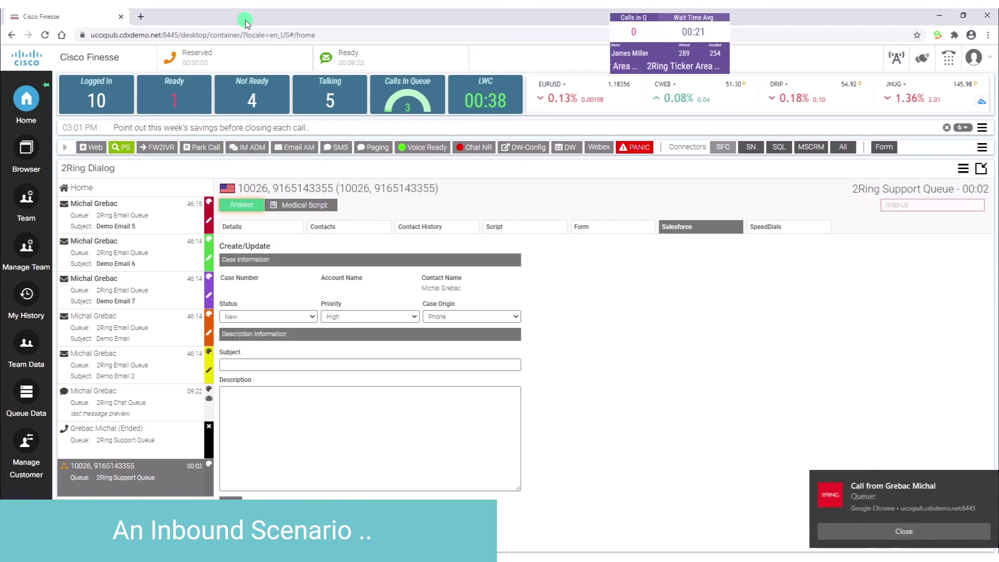
Answer the incoming 2Ring Support Queue call to show the caller's Salesforce contact.
left_click(899, 495)
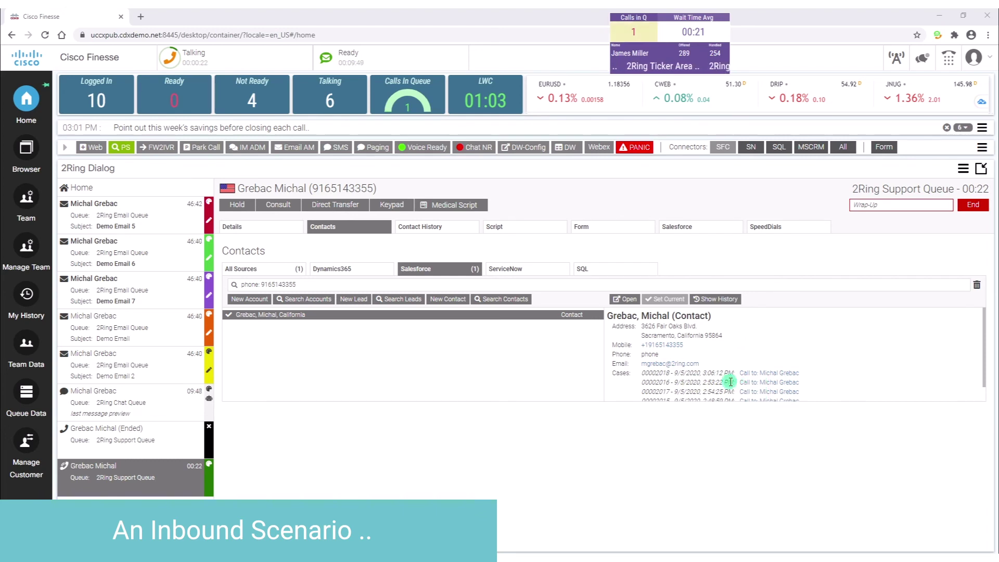
Open case 00002016, set its status to Escalated and append 'Updated' to the subject.
left_click(755, 383)
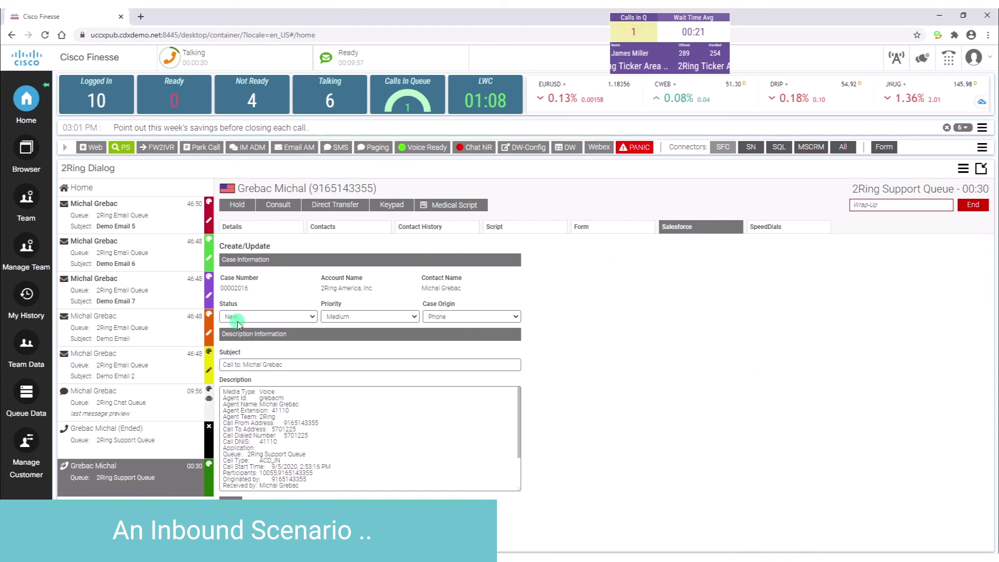
left_click(300, 315)
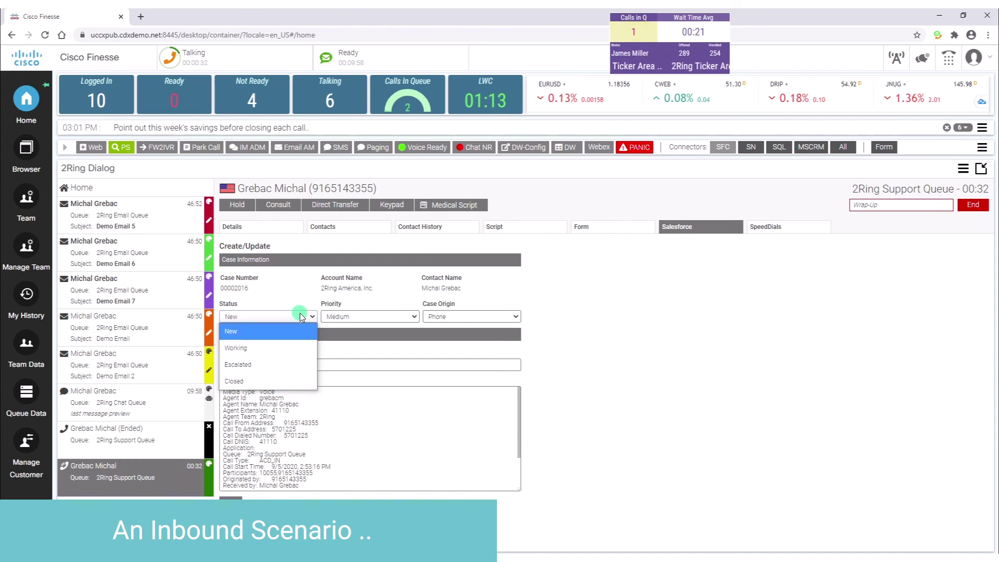
left_click(260, 366)
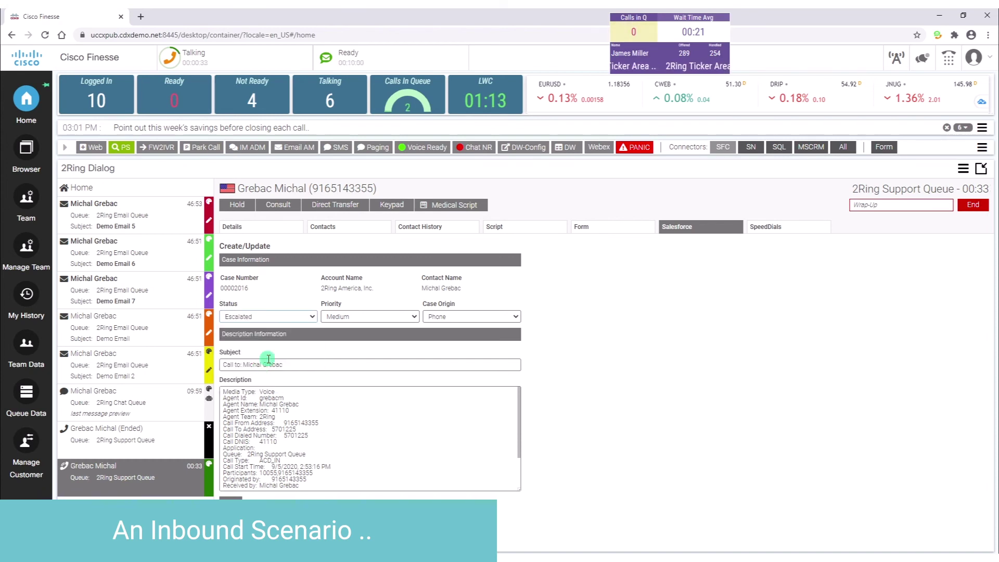
left_click(295, 364)
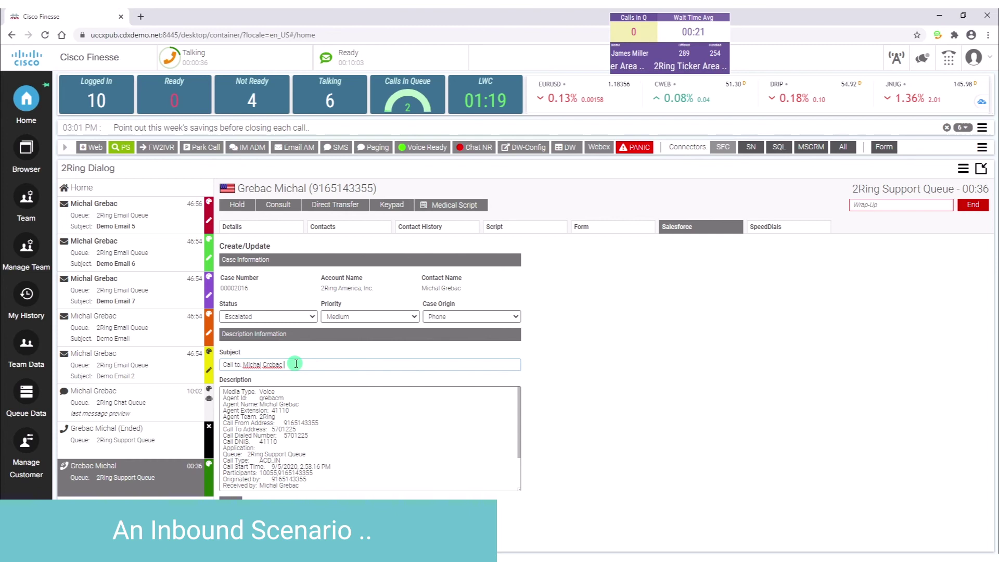
type("Updated")
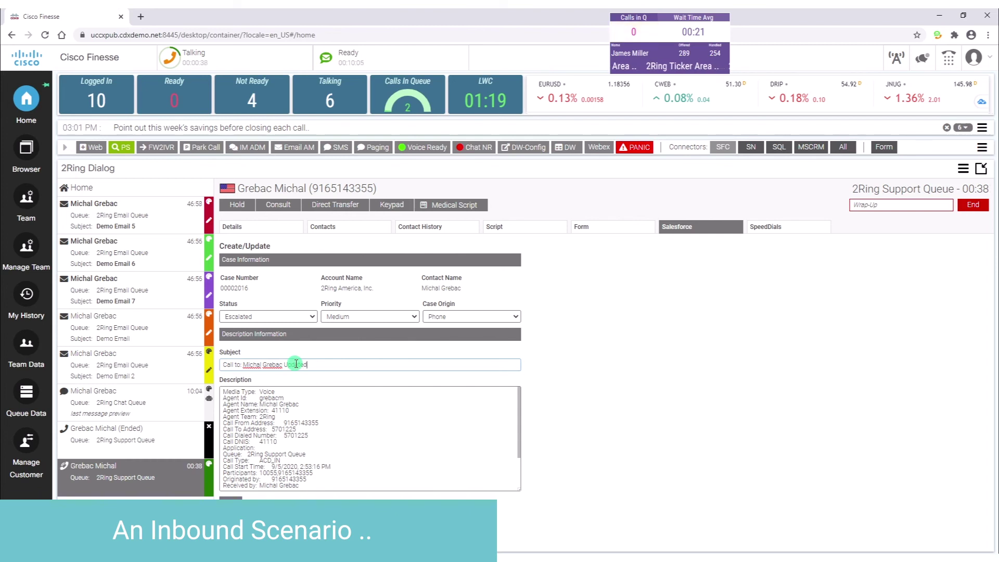
Delete the extra call-detail lines from the description and save the case update.
left_click_drag(265, 410, 305, 447)
key("Delete")
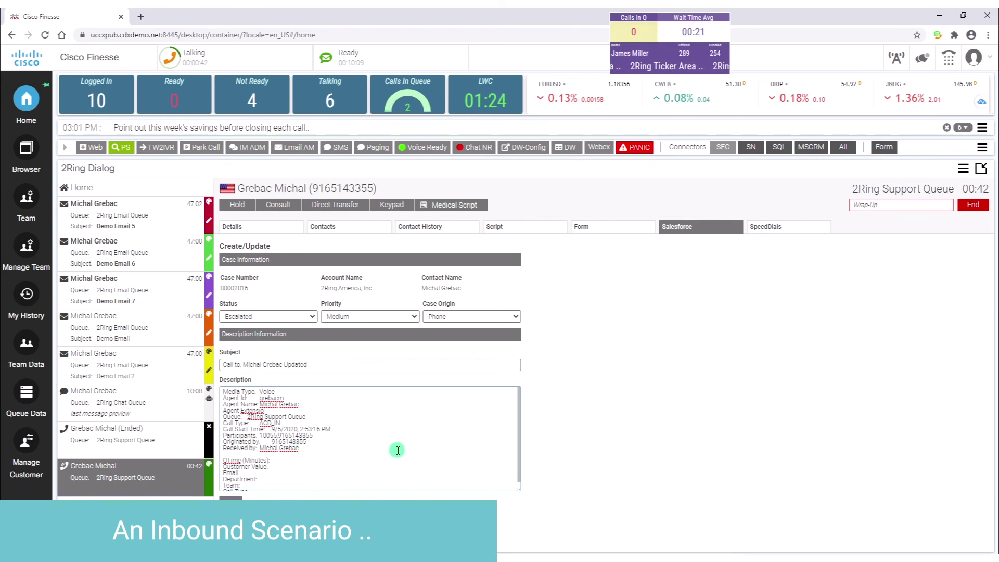
left_click(234, 498)
left_click(571, 316)
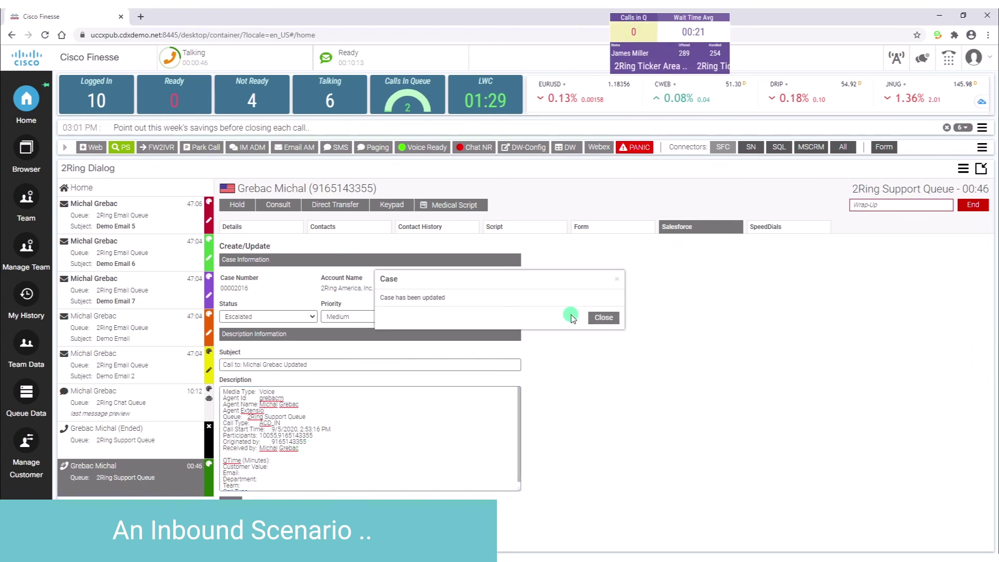
left_click(603, 320)
Set Customer Value to 'open text field', Department to Finance, and note 'notes that travel with the call'.
left_click(277, 234)
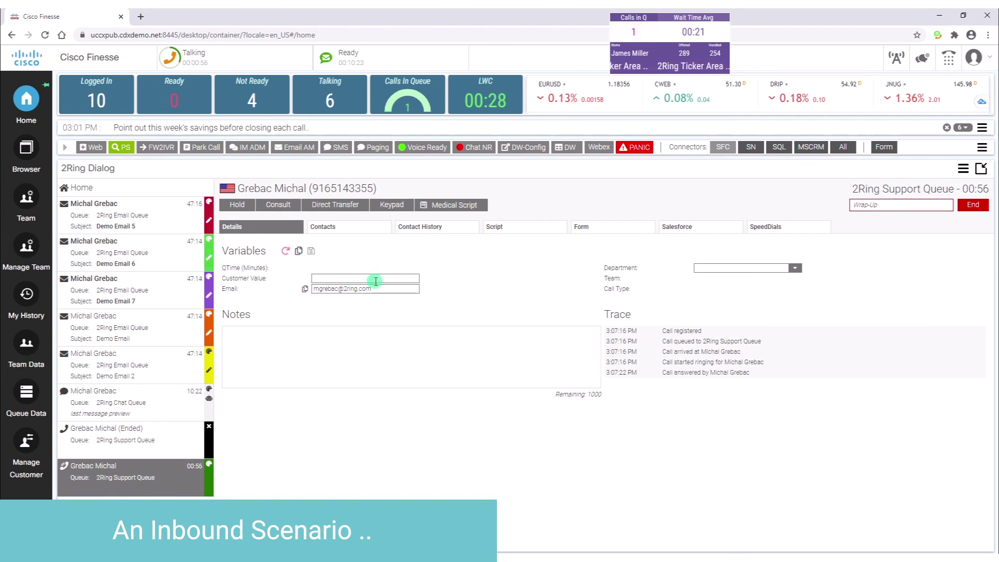
type("open text ")
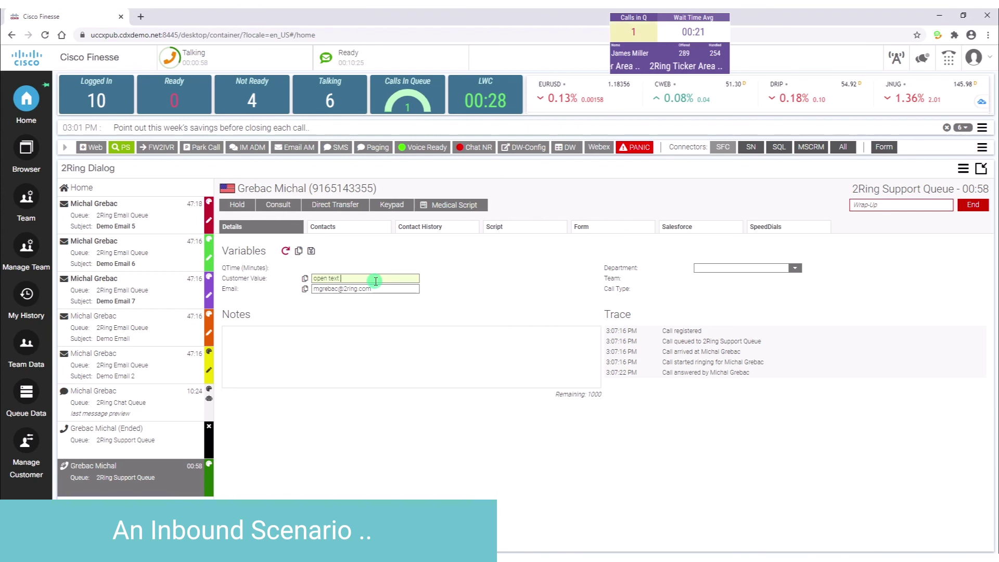
type("for")
type("ld")
key("Tab")
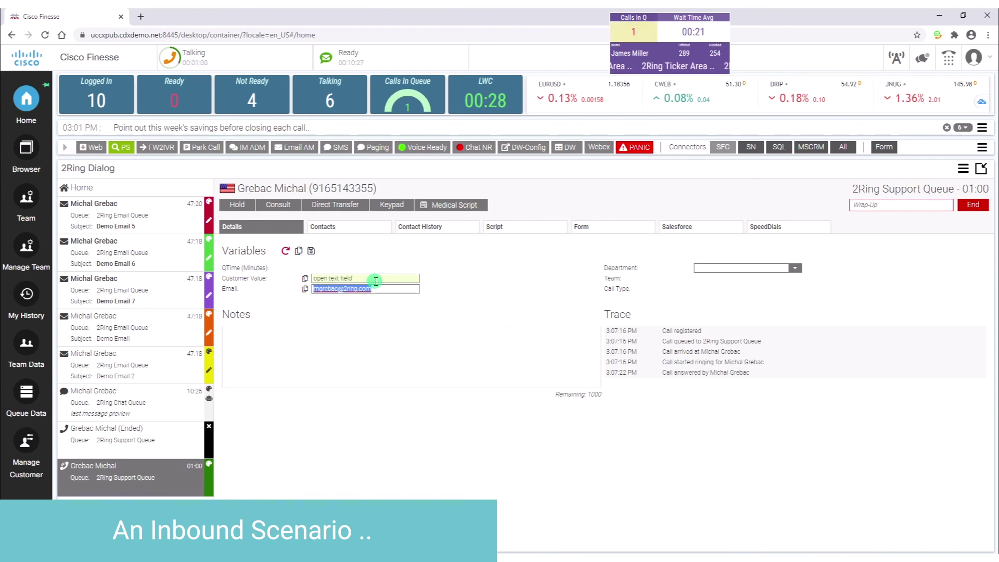
left_click(786, 268)
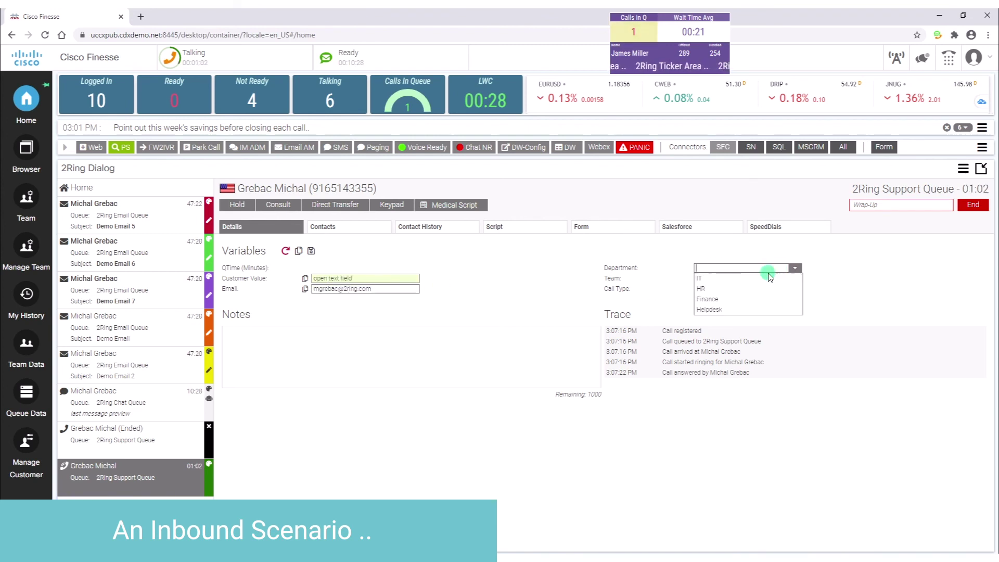
left_click(739, 303)
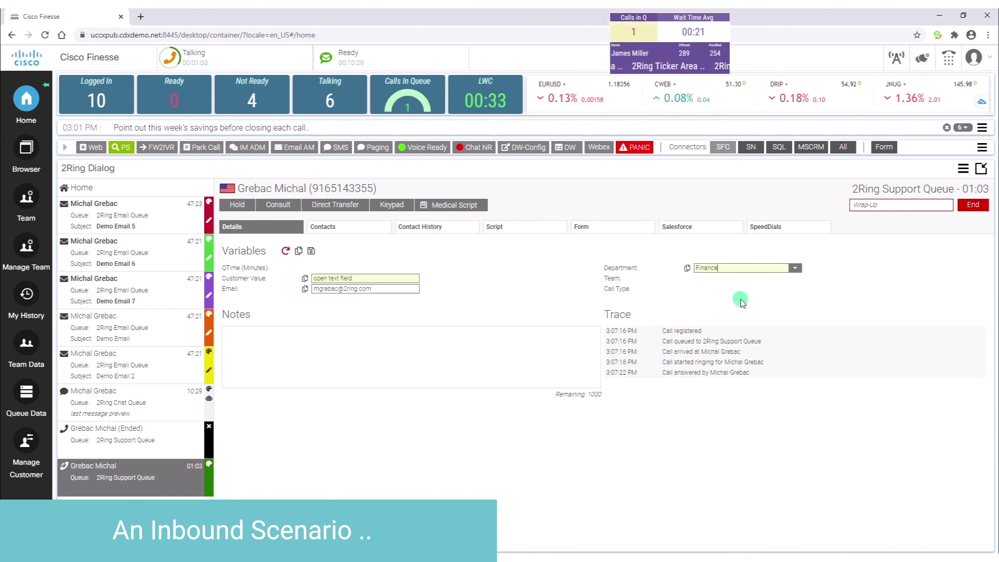
left_click(381, 344)
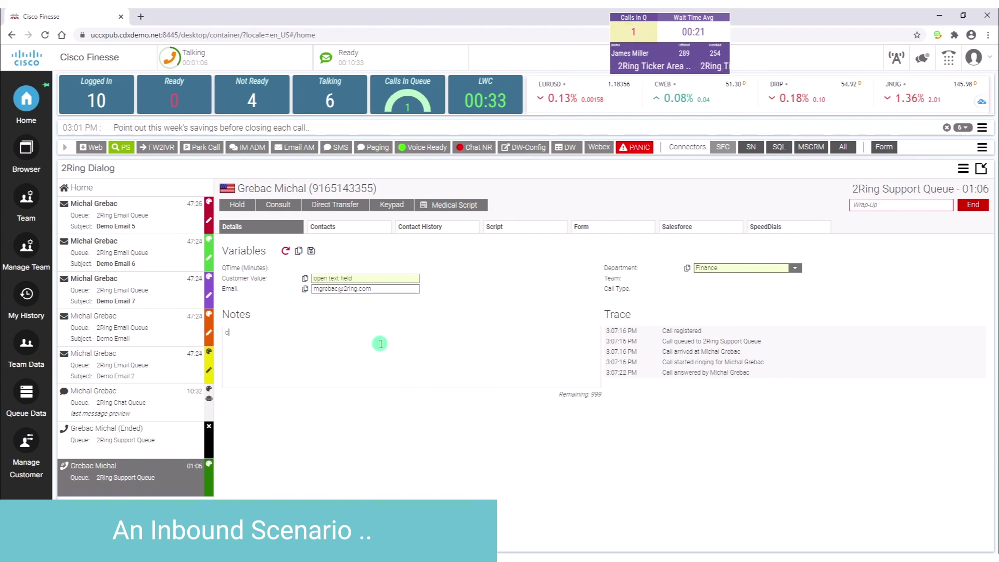
type("notes that t")
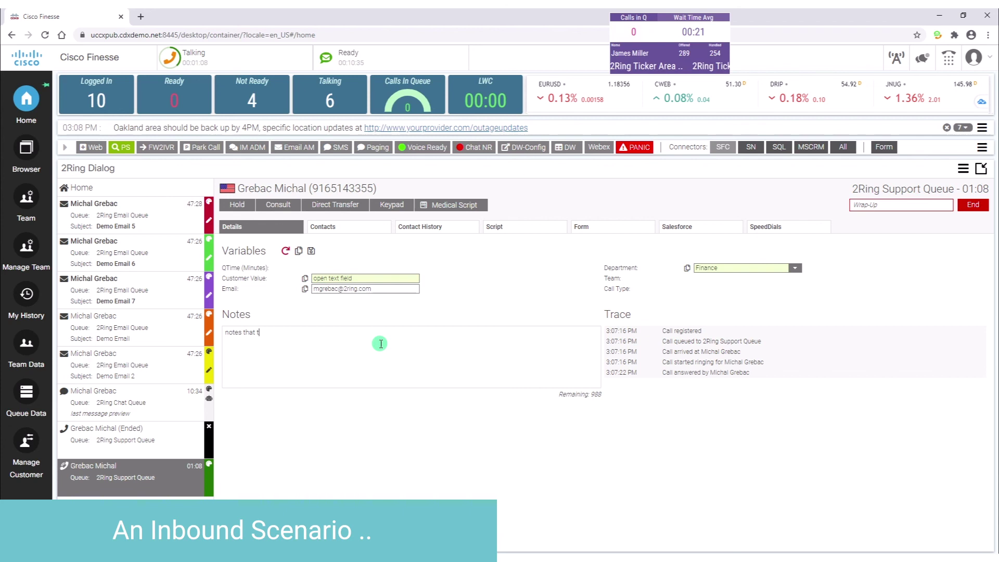
type("ravel with the call")
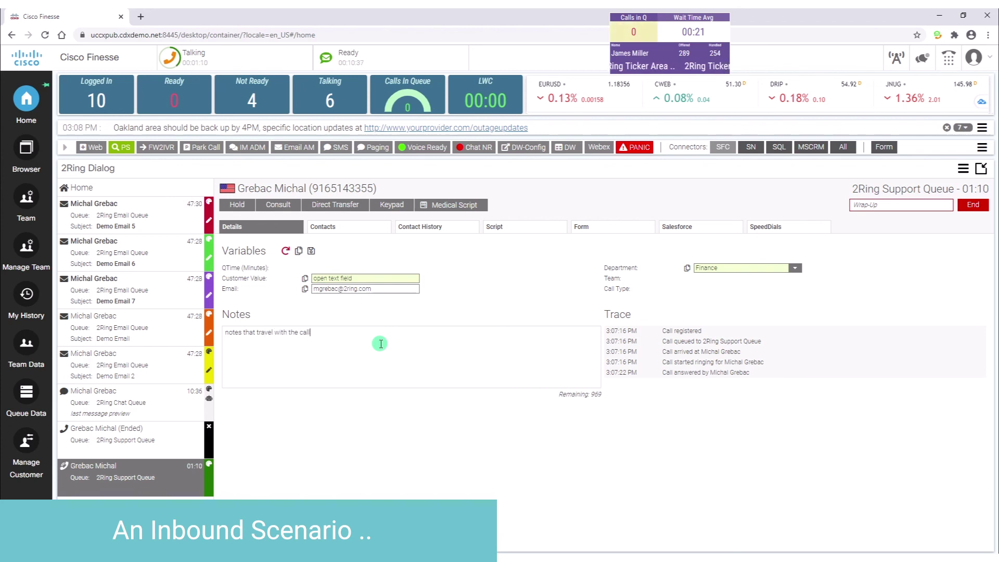
Browse the SpeedDials directory and Contact History, then open the 3:06:08 PM interaction.
left_click(774, 228)
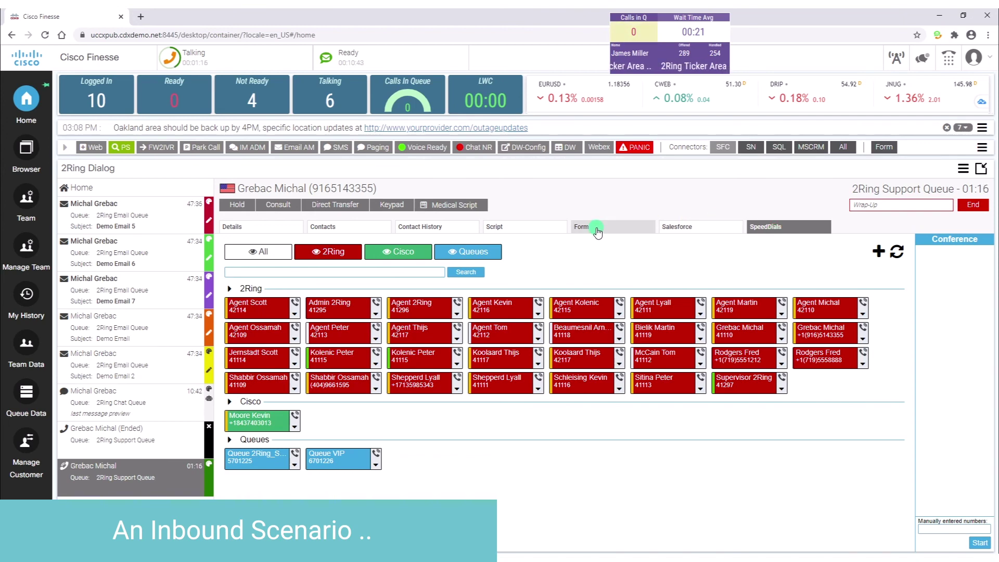
left_click(416, 229)
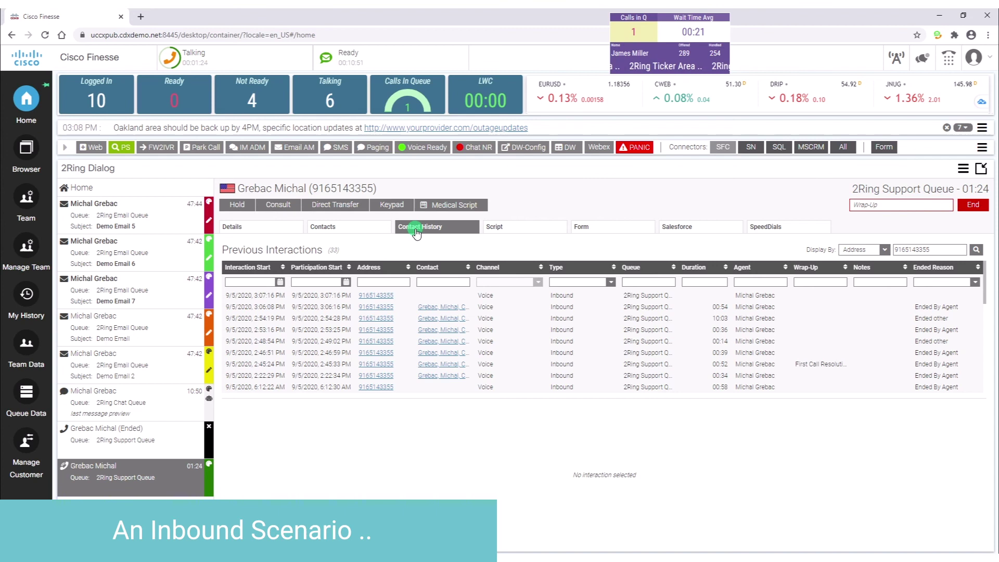
left_click(480, 308)
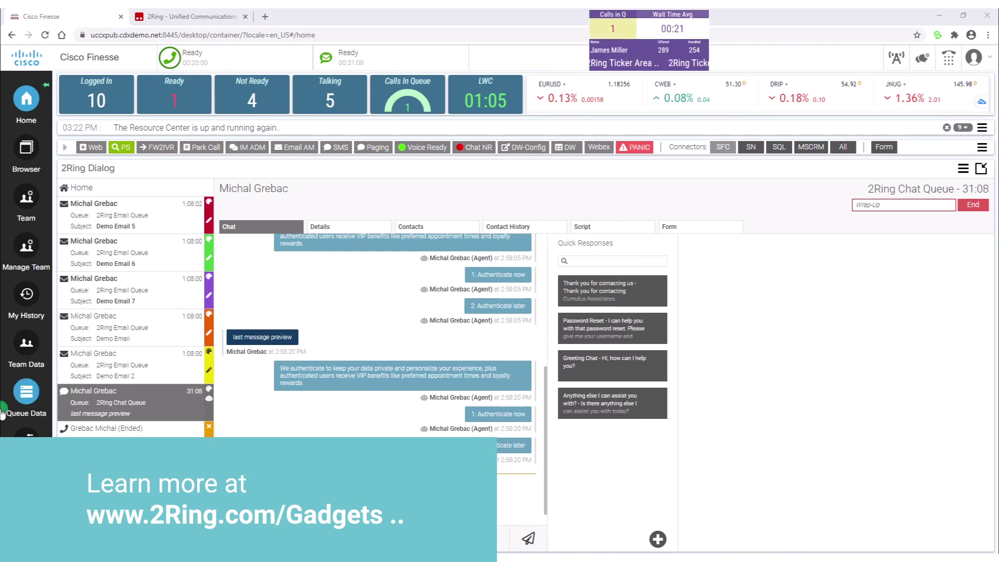
Open the Demo Email 2 message, then go to the 2Ring Gadgets for Cisco Finesse page.
left_click(130, 381)
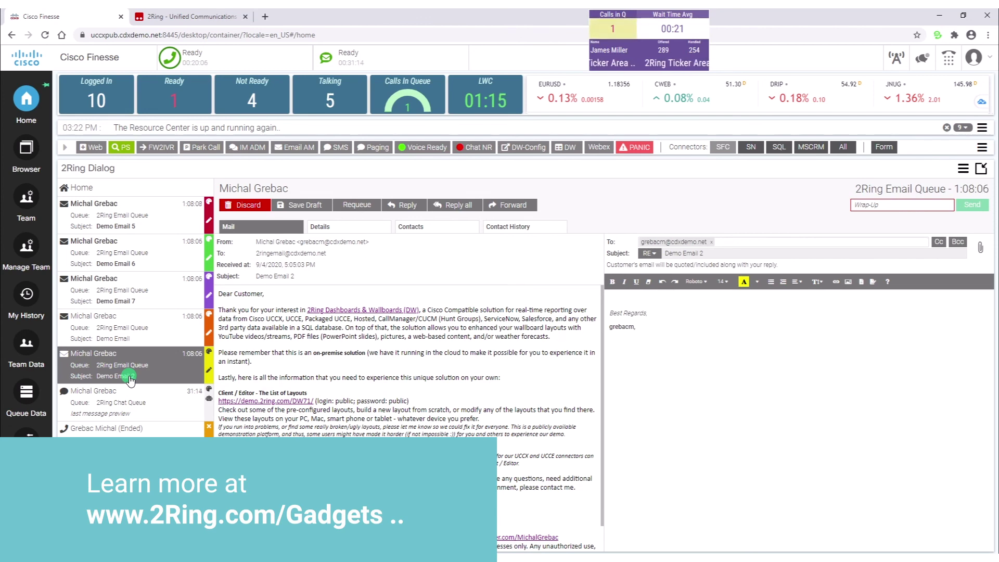
left_click(208, 15)
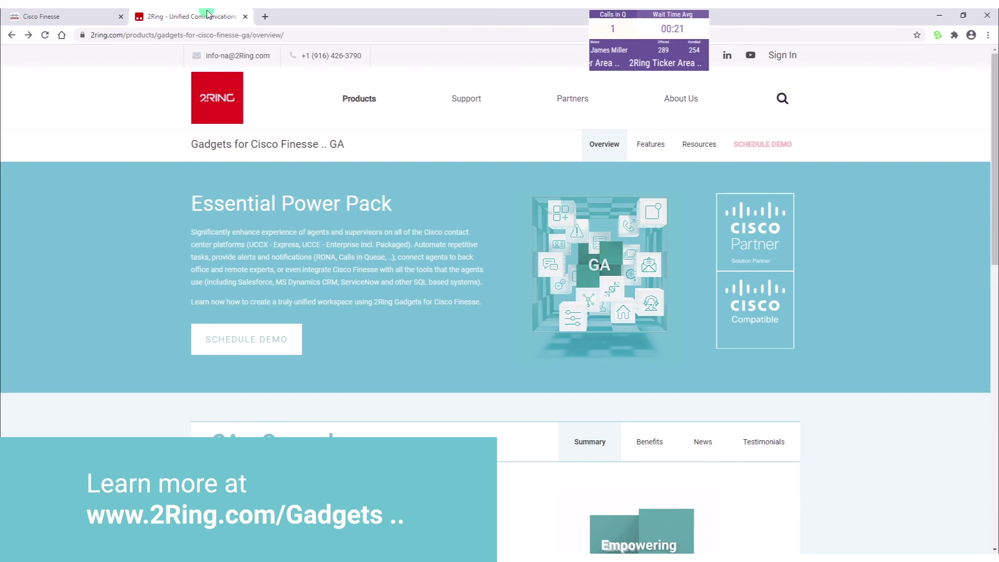
Open the Schedule Demo request form from the product page's sub-navigation.
left_click(766, 153)
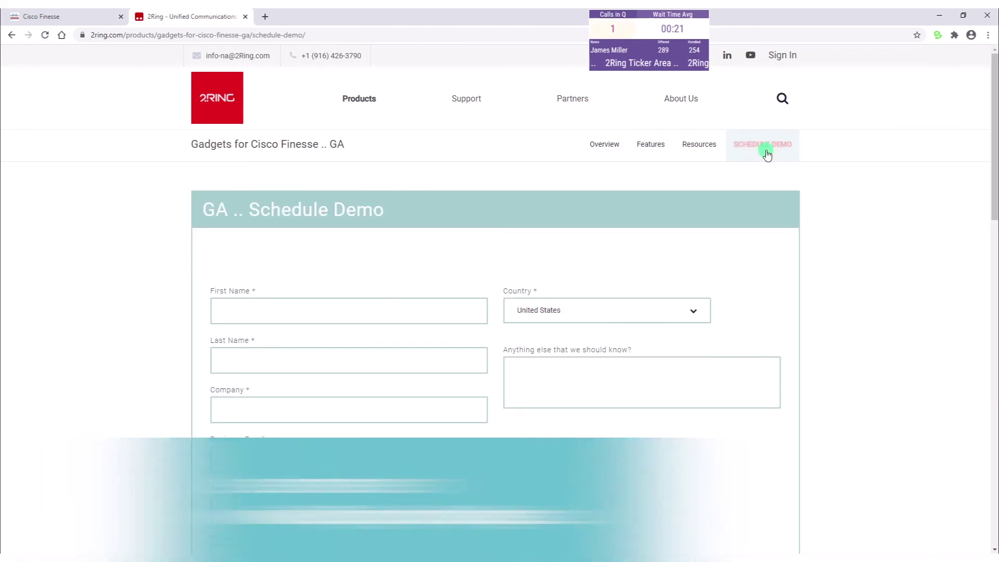